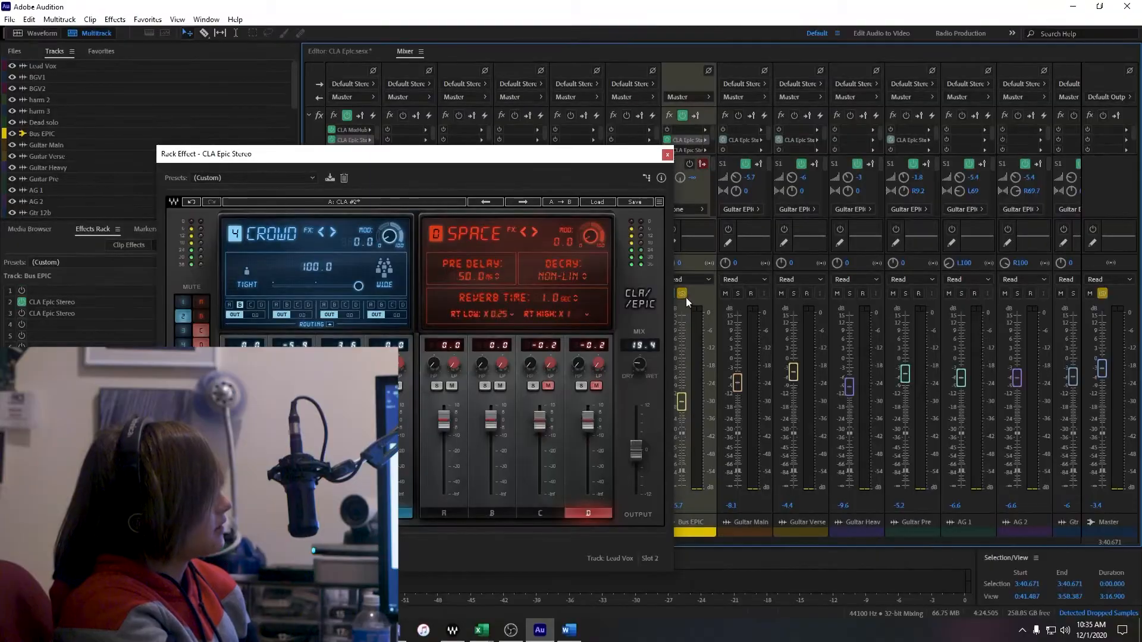
Solo the Lead Vox track, move the playhead to about 0:02.9 in the multitrack editor, and return to the mixer.
left_click_drag(564, 155, 882, 121)
left_click(347, 294)
left_click(338, 51)
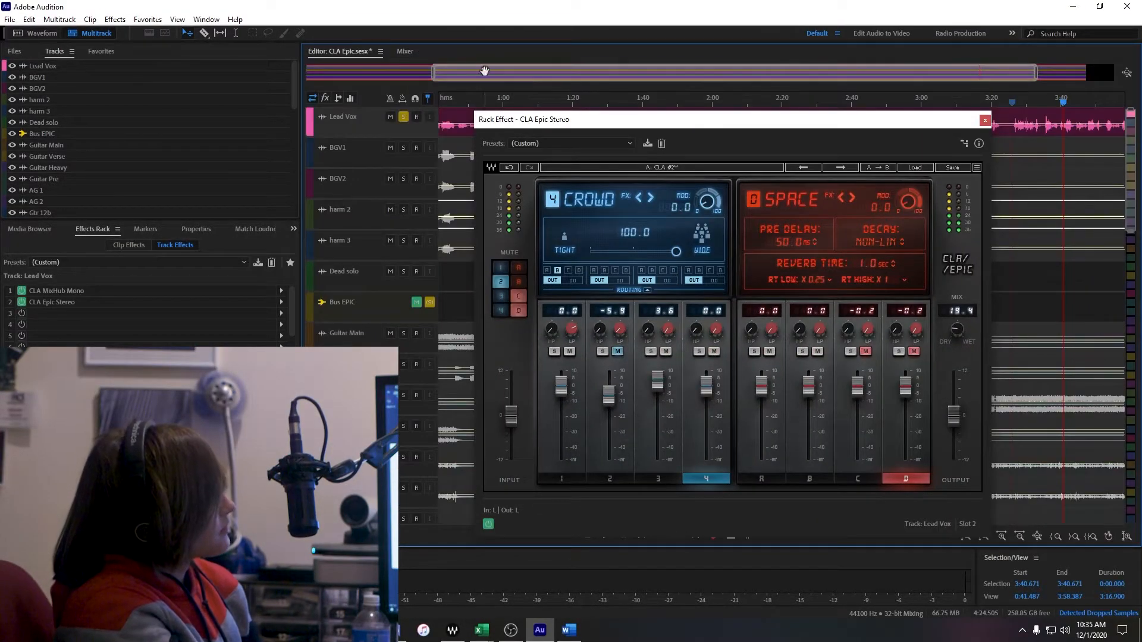
left_click_drag(484, 74, 241, 43)
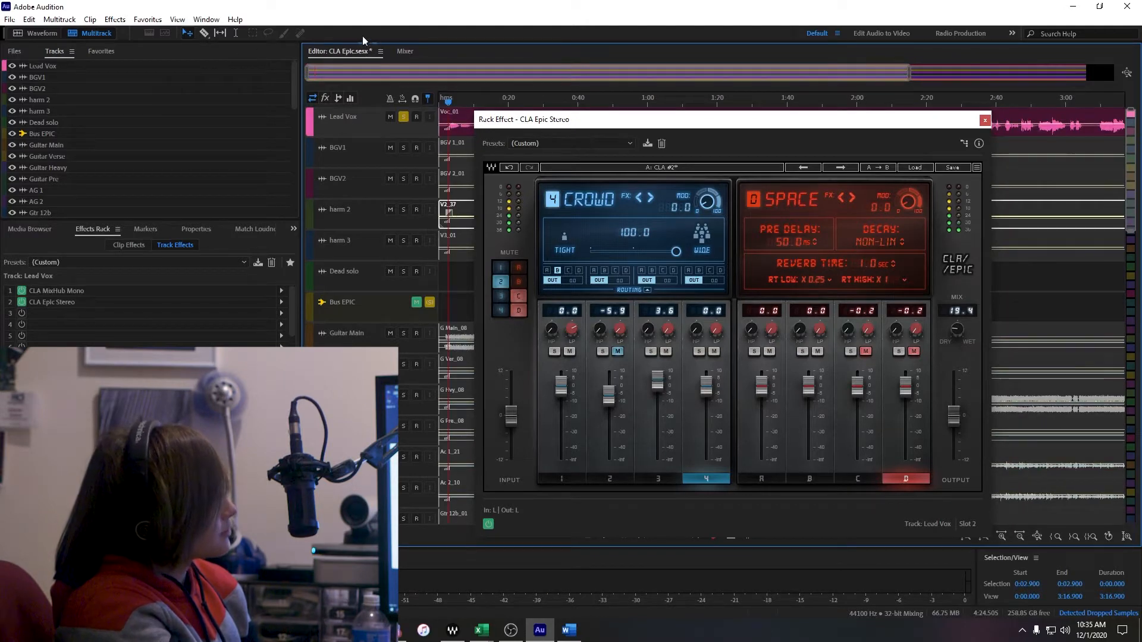
left_click(405, 52)
left_click_drag(567, 124, 588, 57)
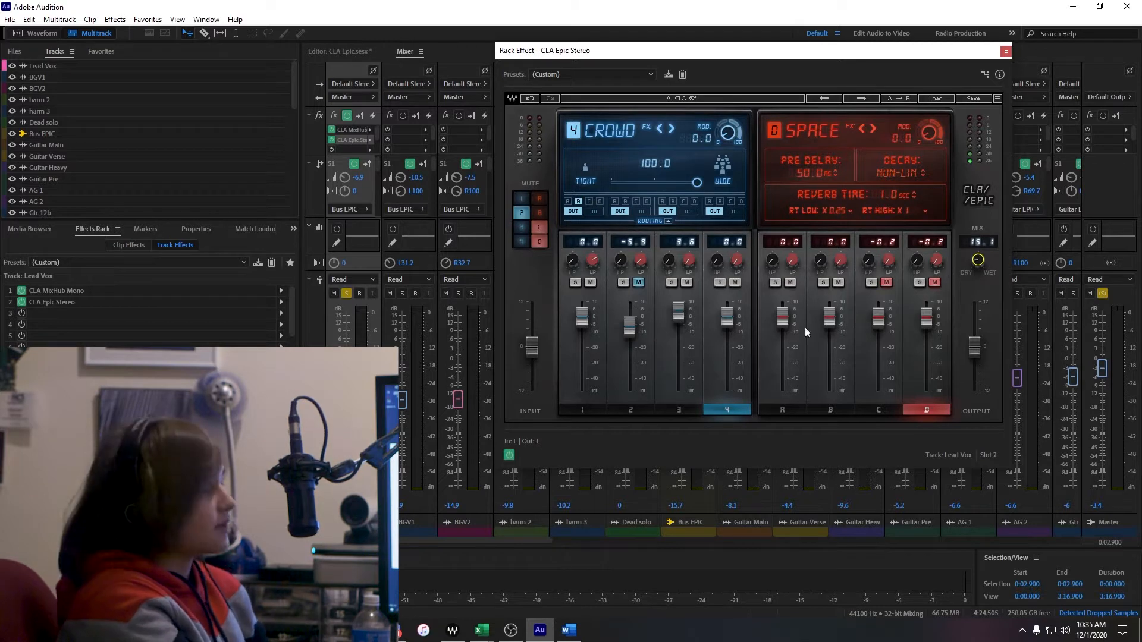
Play the lead vocal with CLA Epic Stereo bypassed, and re-enable the effect during playback to compare.
left_click(332, 140)
key("space")
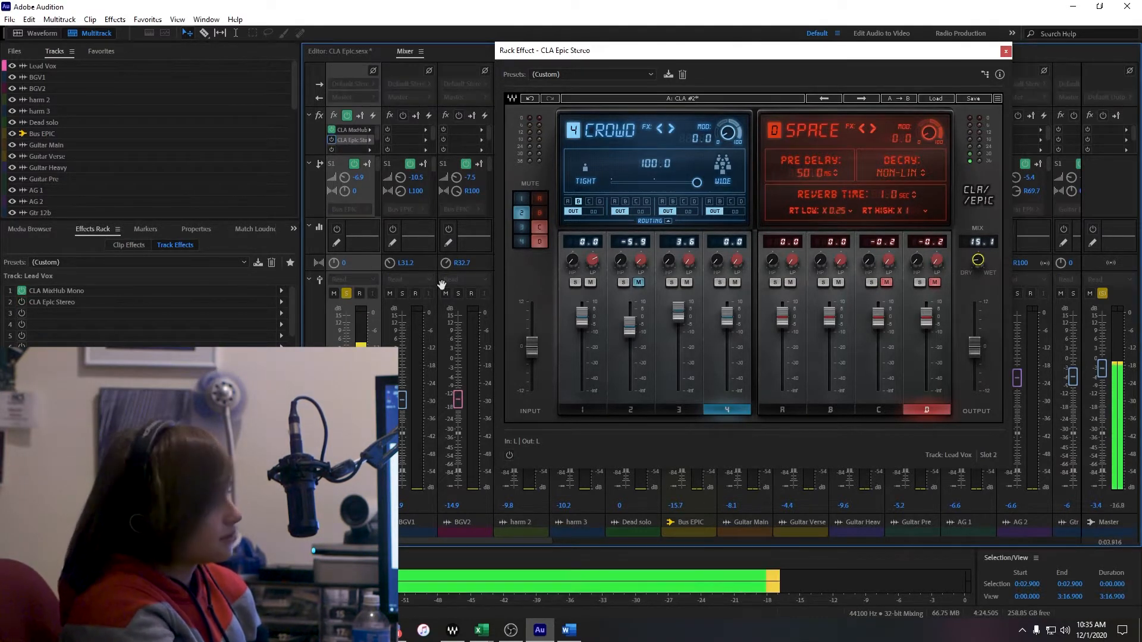
left_click(333, 140)
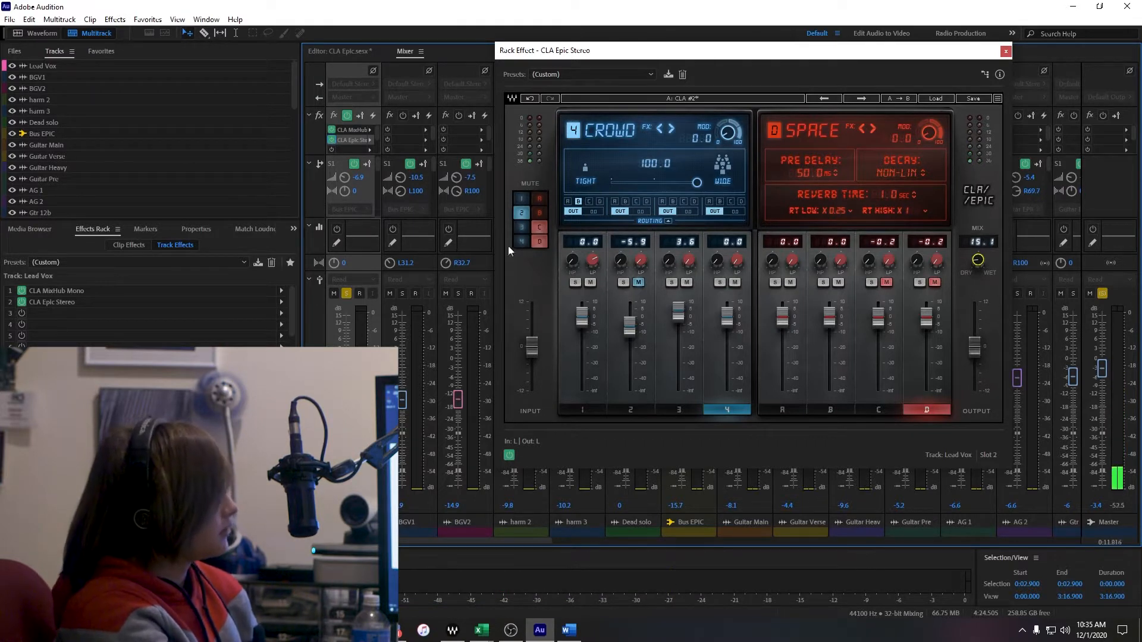
Adjust the CLA Epic wet/dry mix by ear during playback, settle on 16.1, and stop playback.
left_click_drag(980, 263, 980, 256)
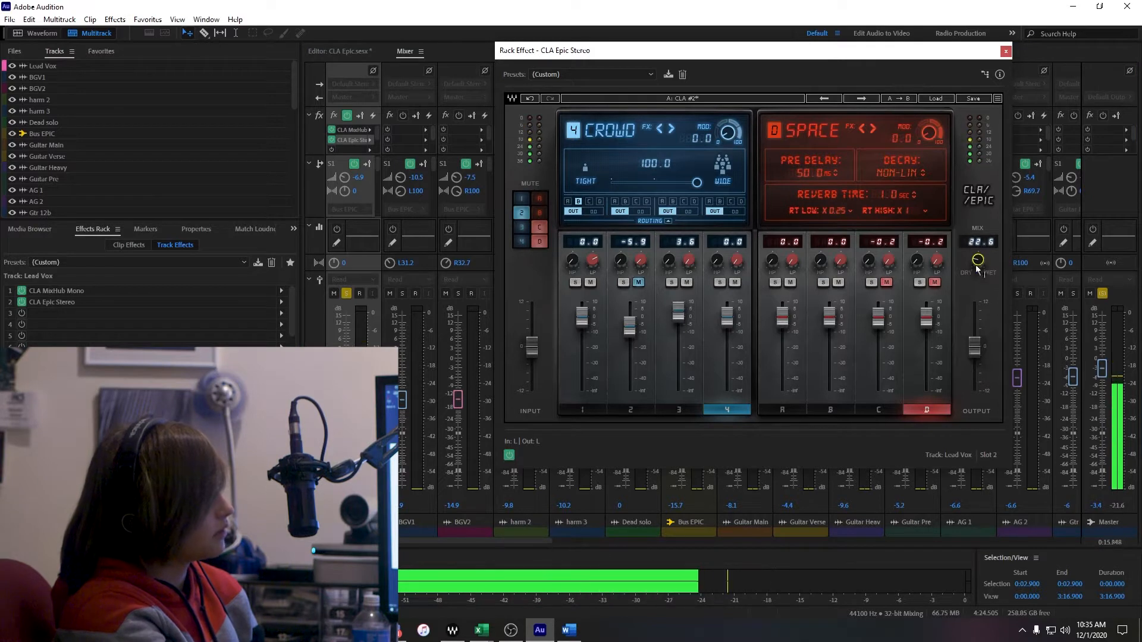
left_click_drag(978, 260, 978, 265)
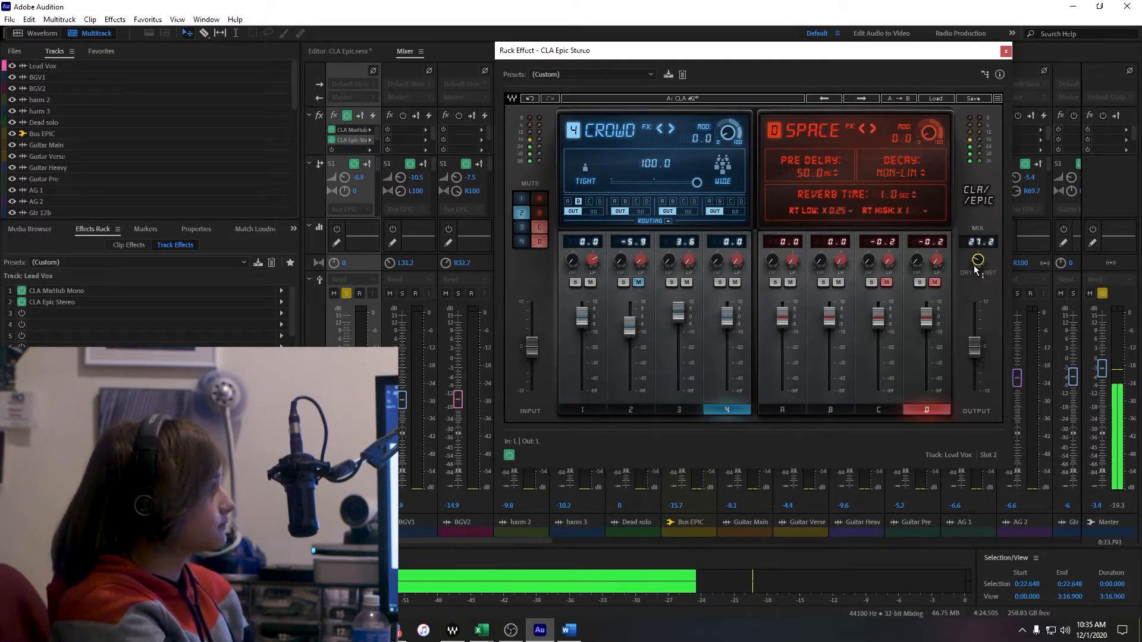
left_click_drag(978, 260, 980, 268)
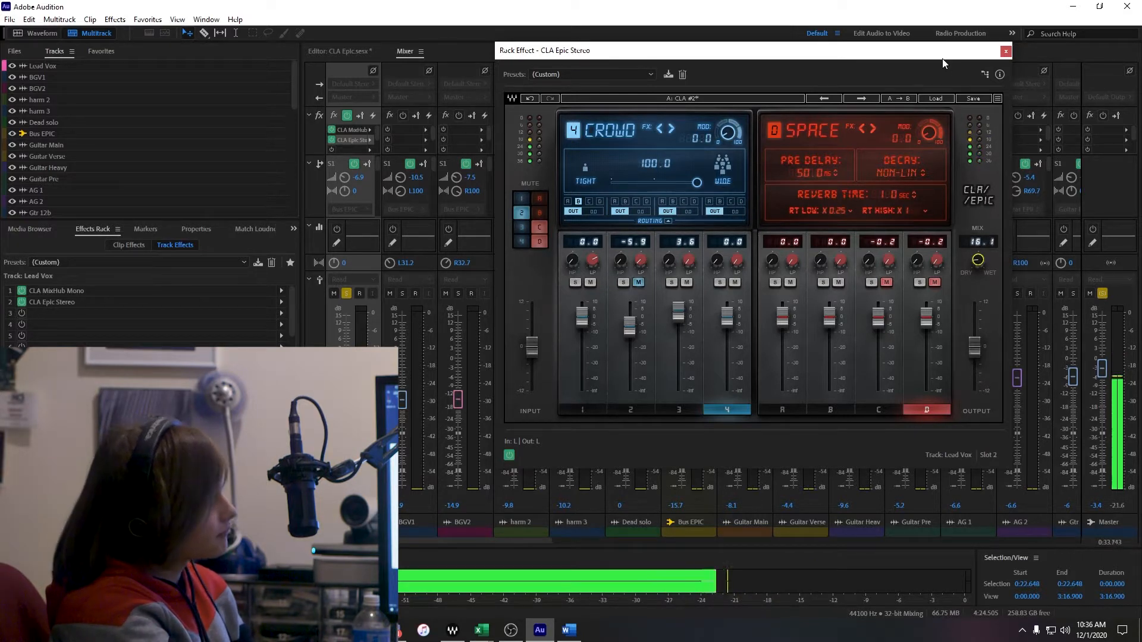
key("space")
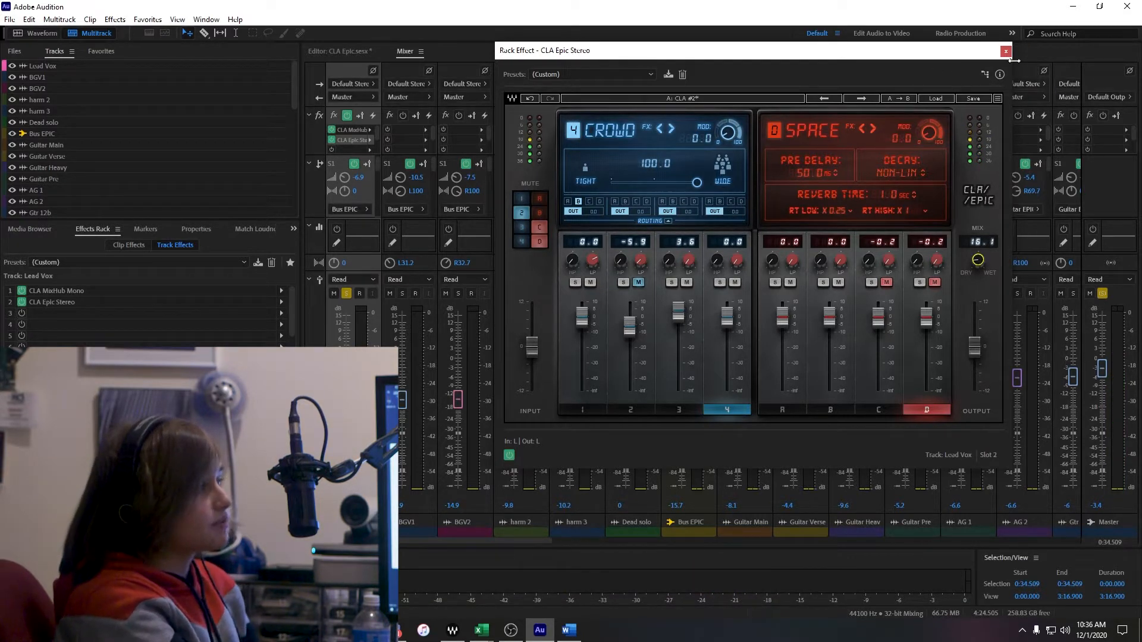
left_click_drag(970, 56, 1039, 68)
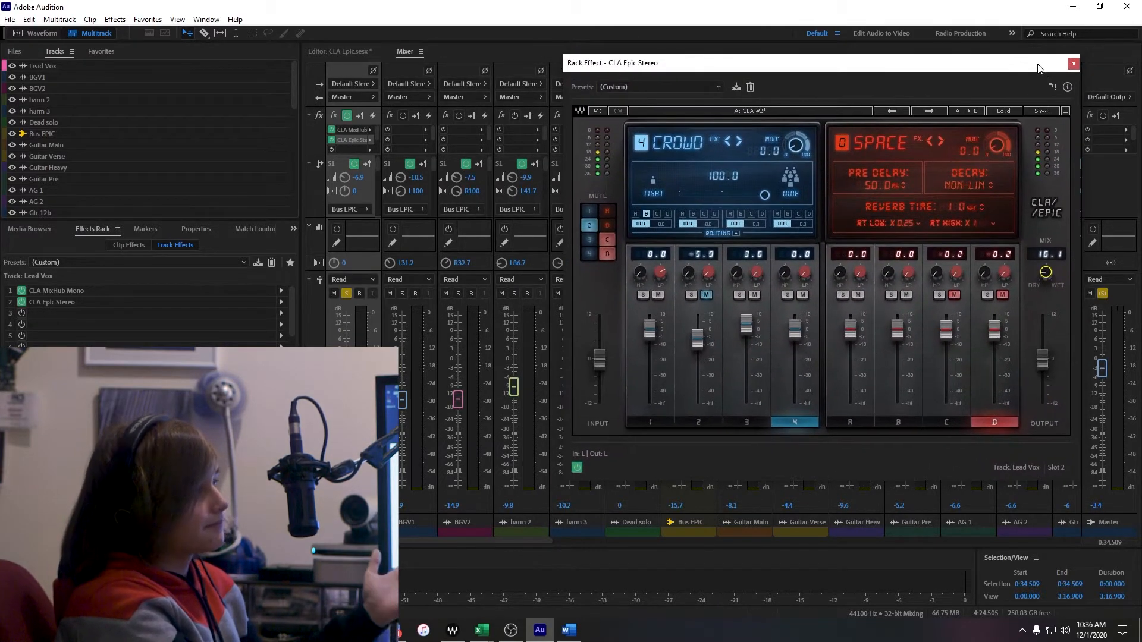
mouse_move(1022, 61)
left_mouse_down()
mouse_move(1015, 101)
mouse_move(952, 77)
mouse_move(1015, 102)
mouse_move(953, 91)
mouse_move(1008, 72)
left_mouse_up()
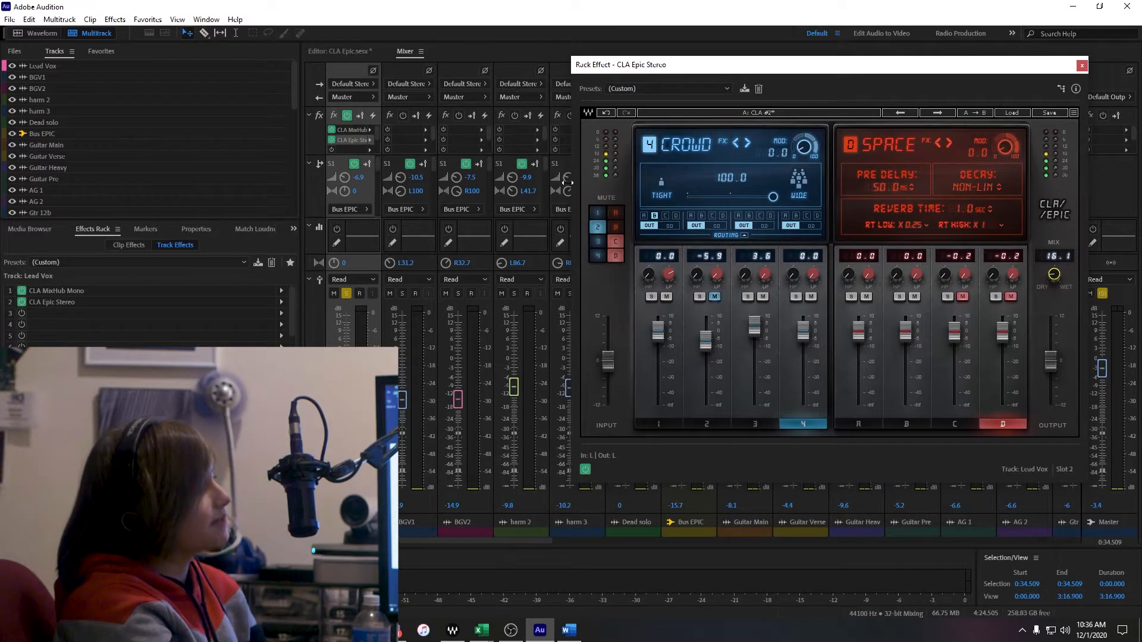
left_click_drag(568, 181, 567, 125)
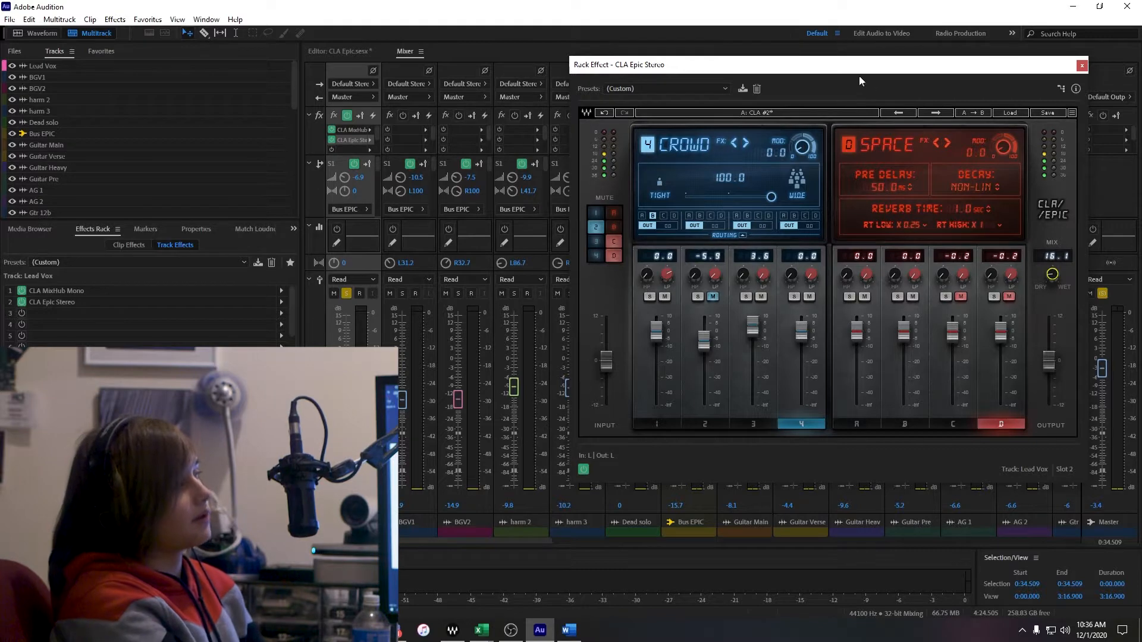
left_click_drag(895, 67, 882, 102)
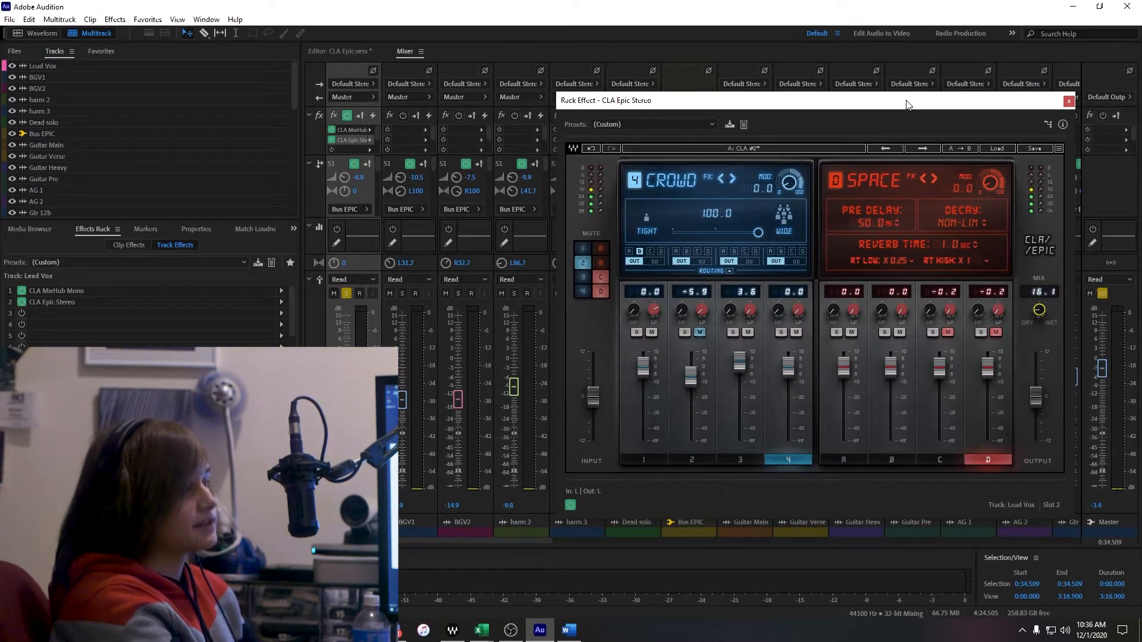
mouse_move(1002, 110)
left_mouse_down()
mouse_move(975, 110)
mouse_move(1024, 109)
left_mouse_up()
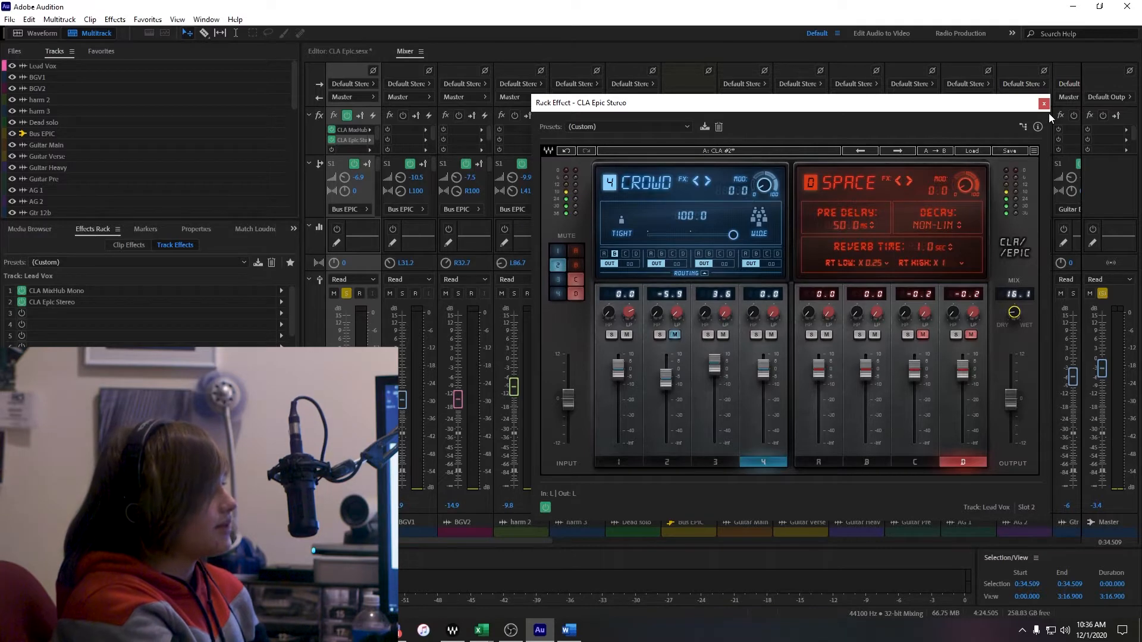
Browse the CLA, Artist and Factory preset categories of CLA Epic without loading one, and close the effect window.
left_click(972, 147)
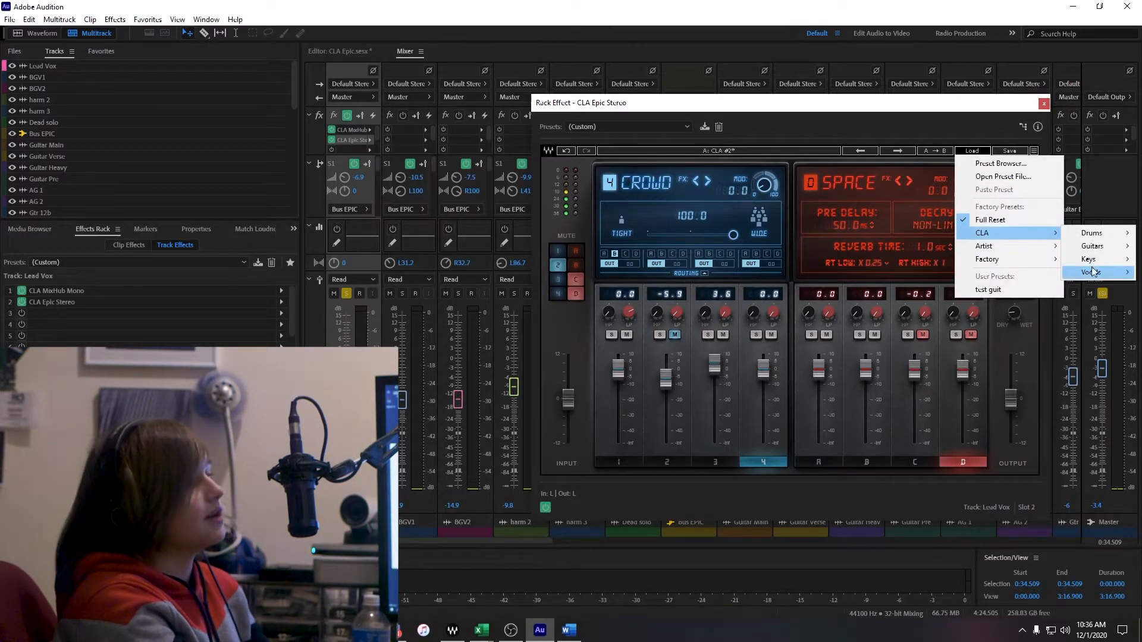
mouse_move(1038, 251)
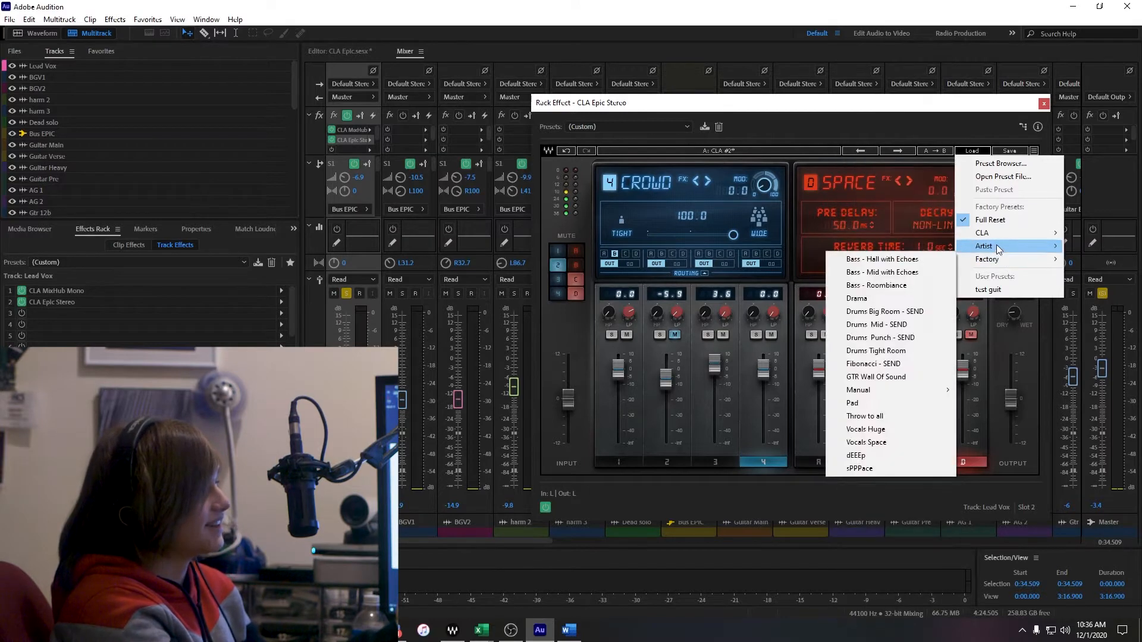
mouse_move(997, 260)
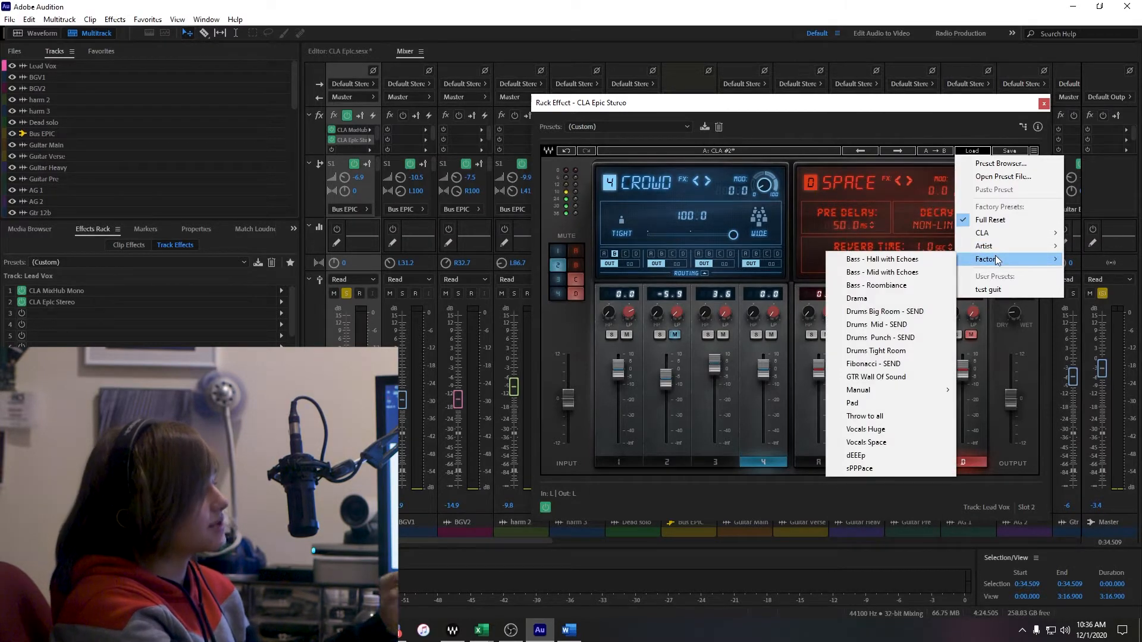
mouse_move(994, 247)
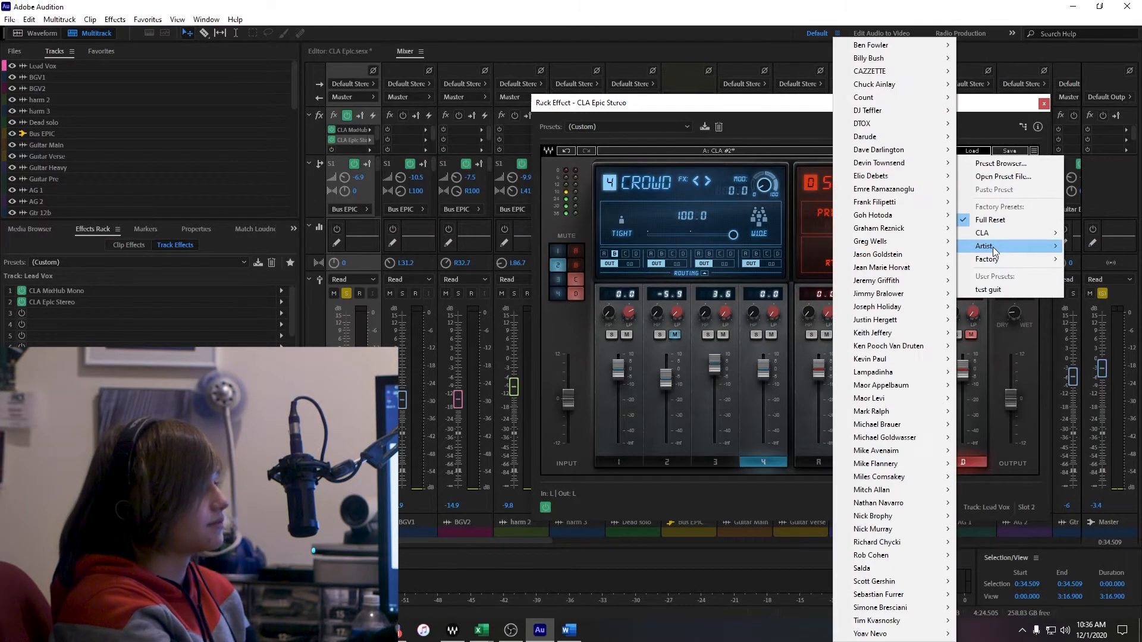
mouse_move(910, 243)
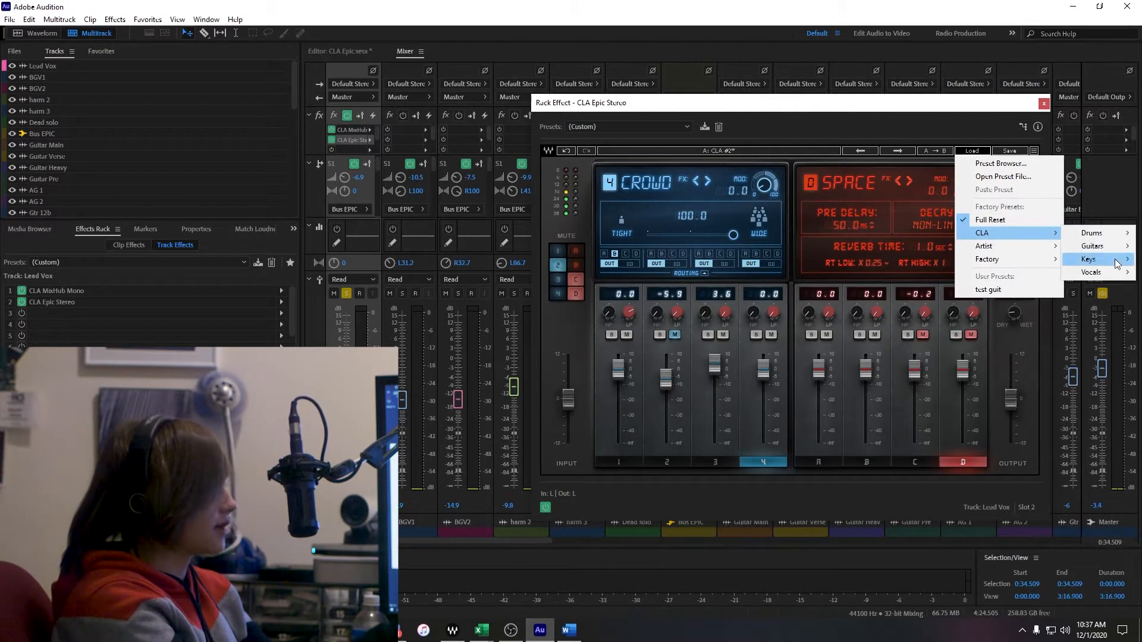
left_click(861, 118)
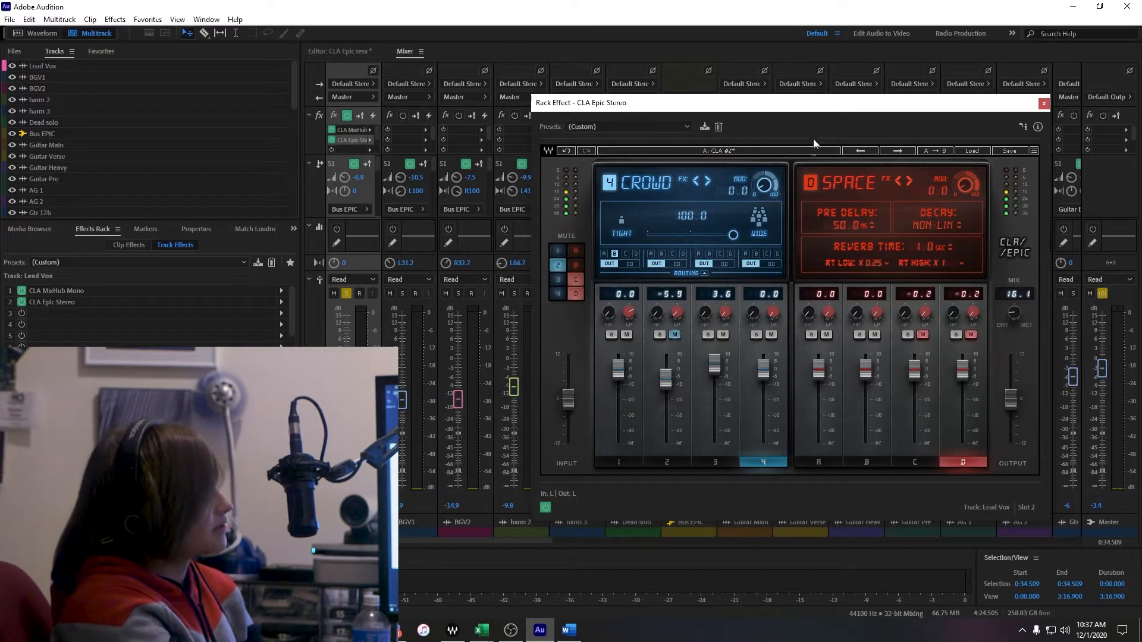
left_click_drag(1005, 107, 979, 104)
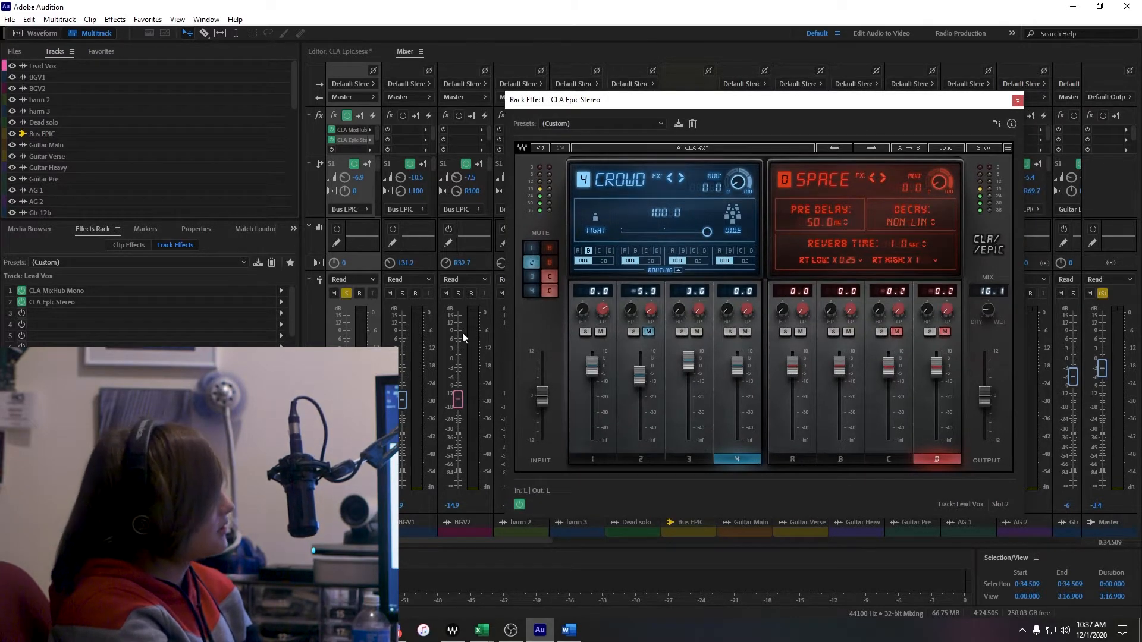
left_click(1016, 102)
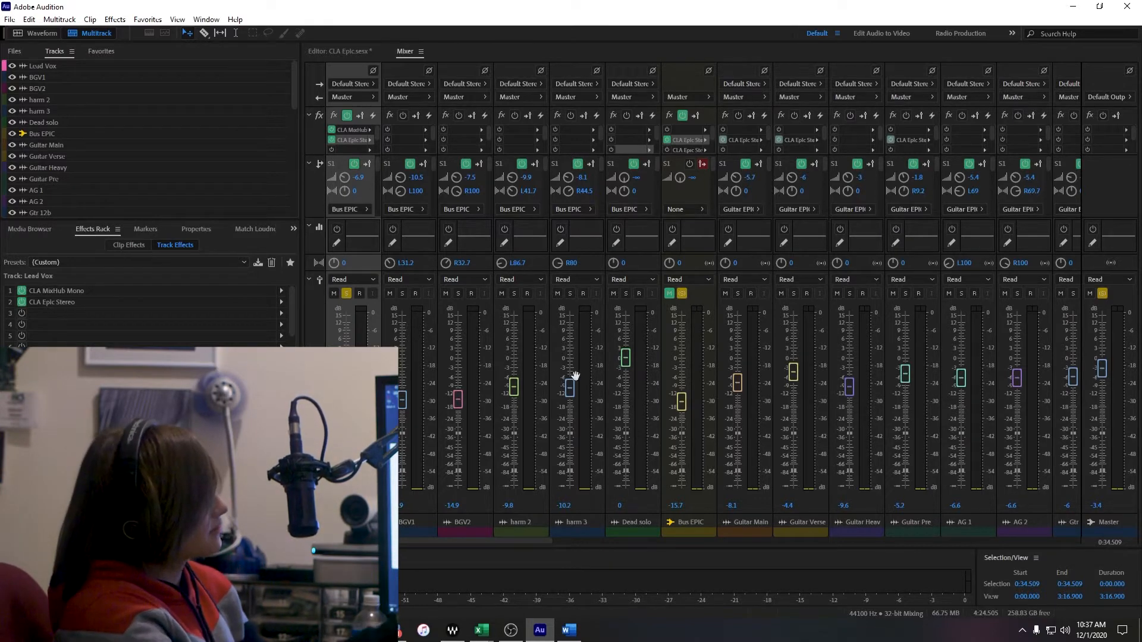
Set the Bus EPIC send levels to -6.9 dB for harm 2 and -7.8 dB for harm 3.
left_click(574, 530)
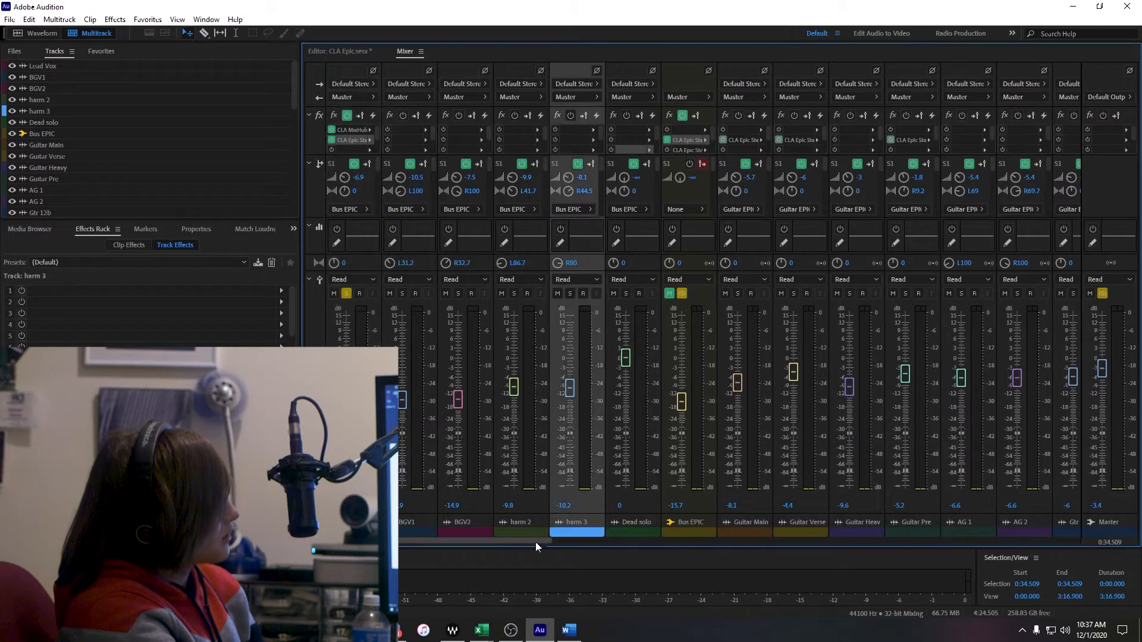
left_click(556, 542)
left_click_drag(611, 542, 383, 541)
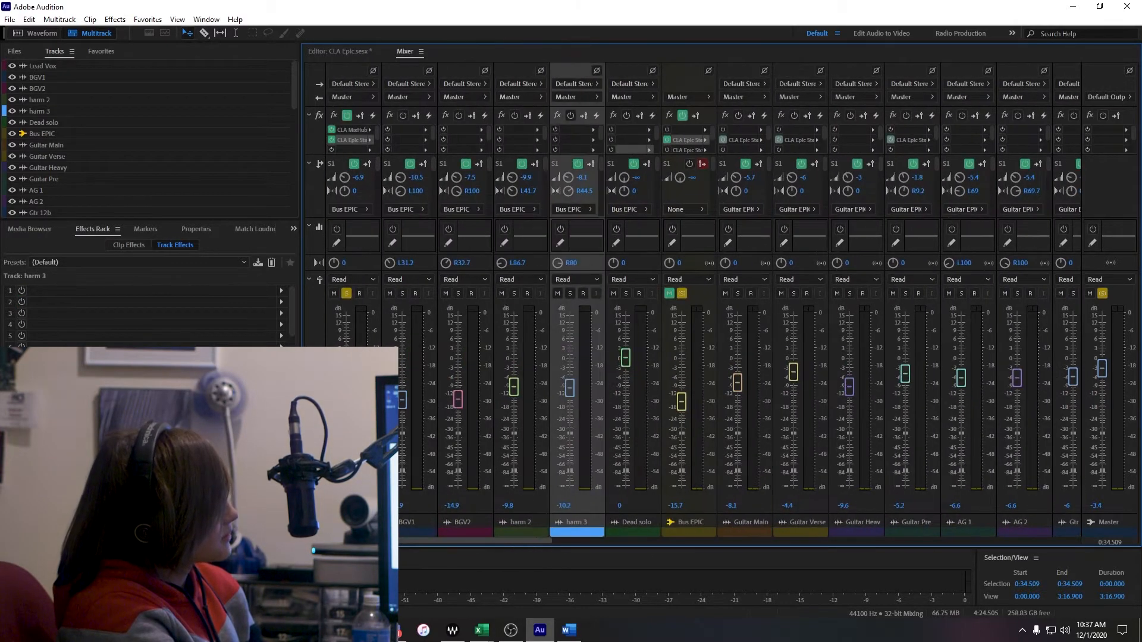
double_click(573, 526)
left_click(536, 530)
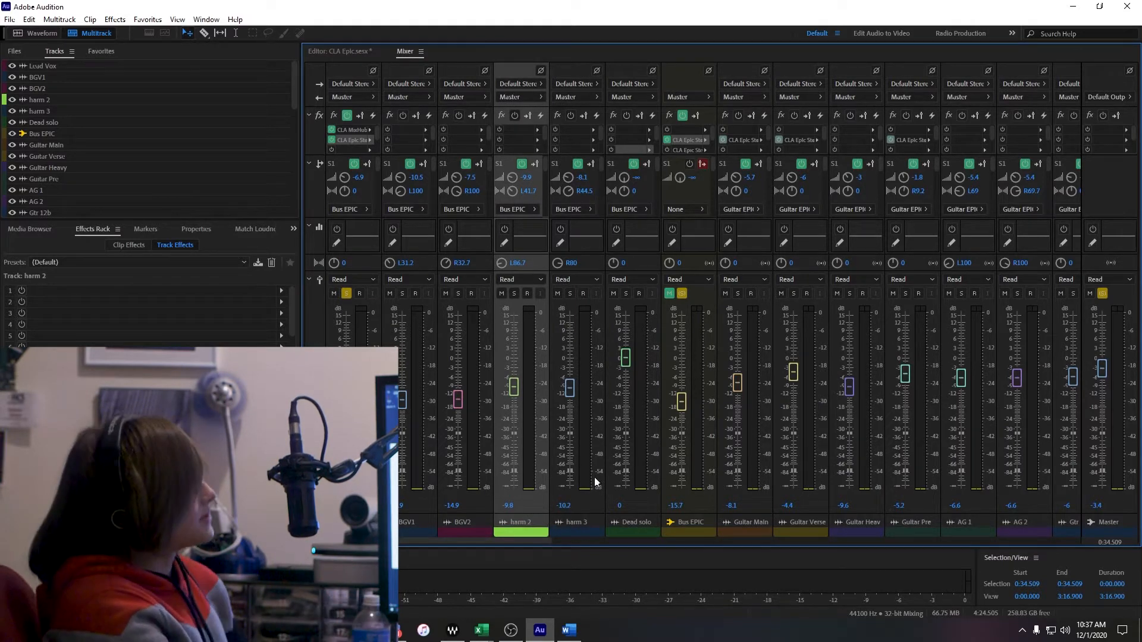
double_click(577, 523)
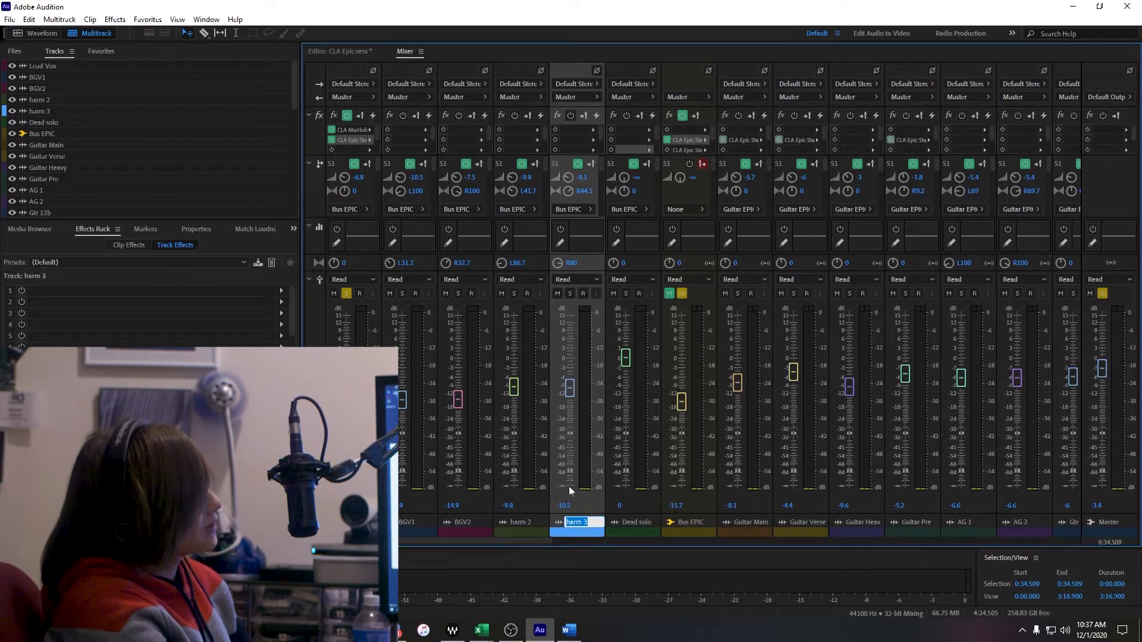
left_click(525, 180)
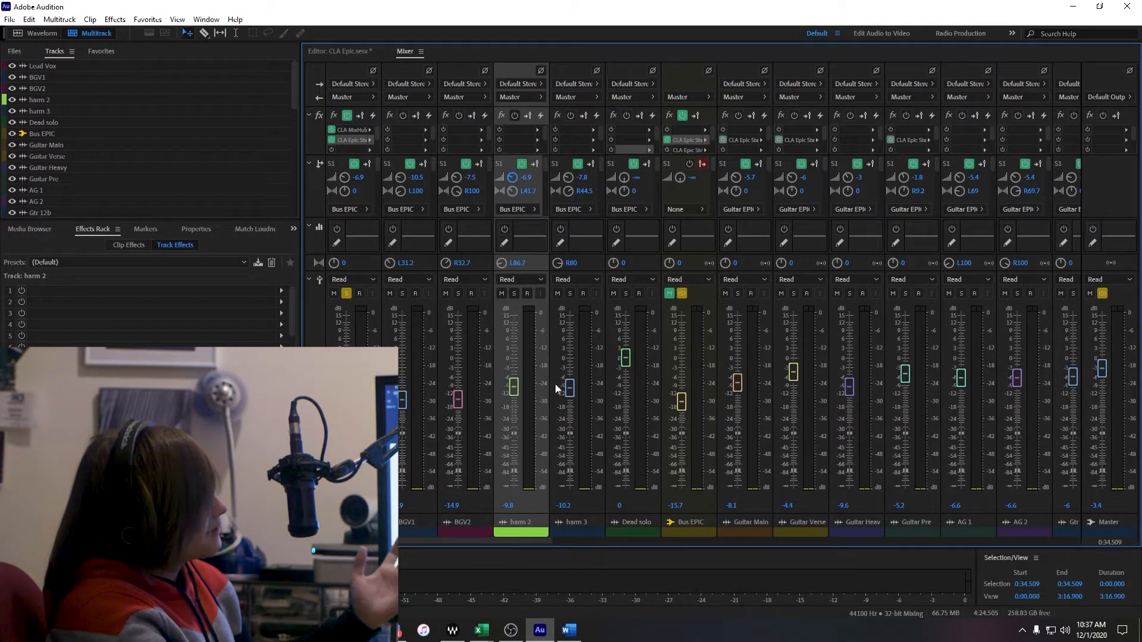
Unmute the Bus EPIC track and switch the solo from Lead Vox to the Dead solo track.
left_click(671, 294)
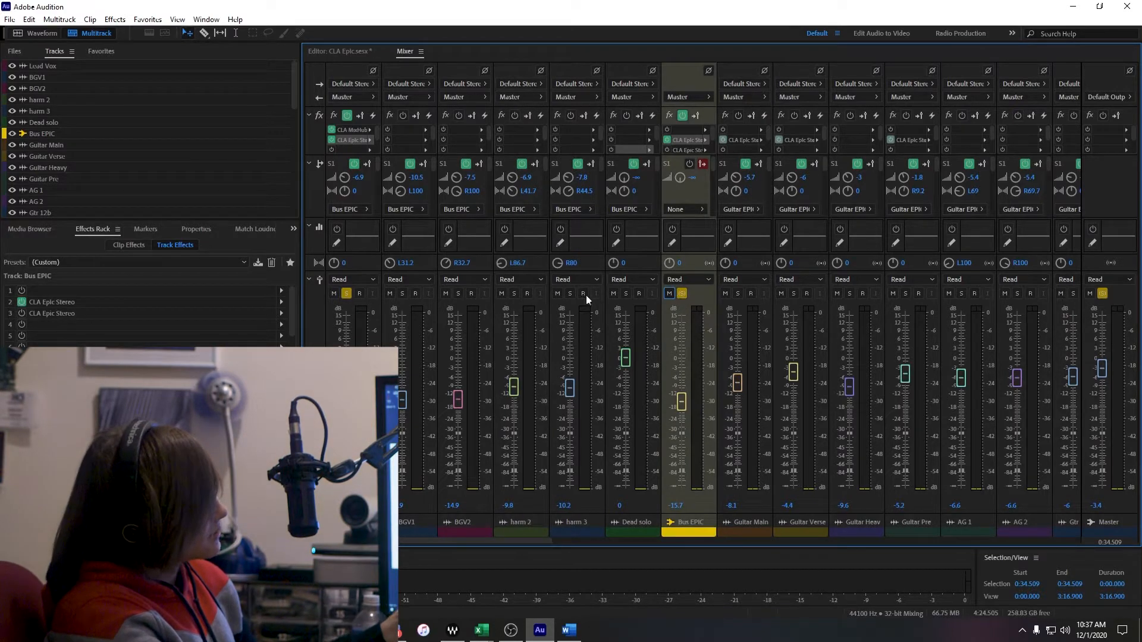
left_click(345, 293)
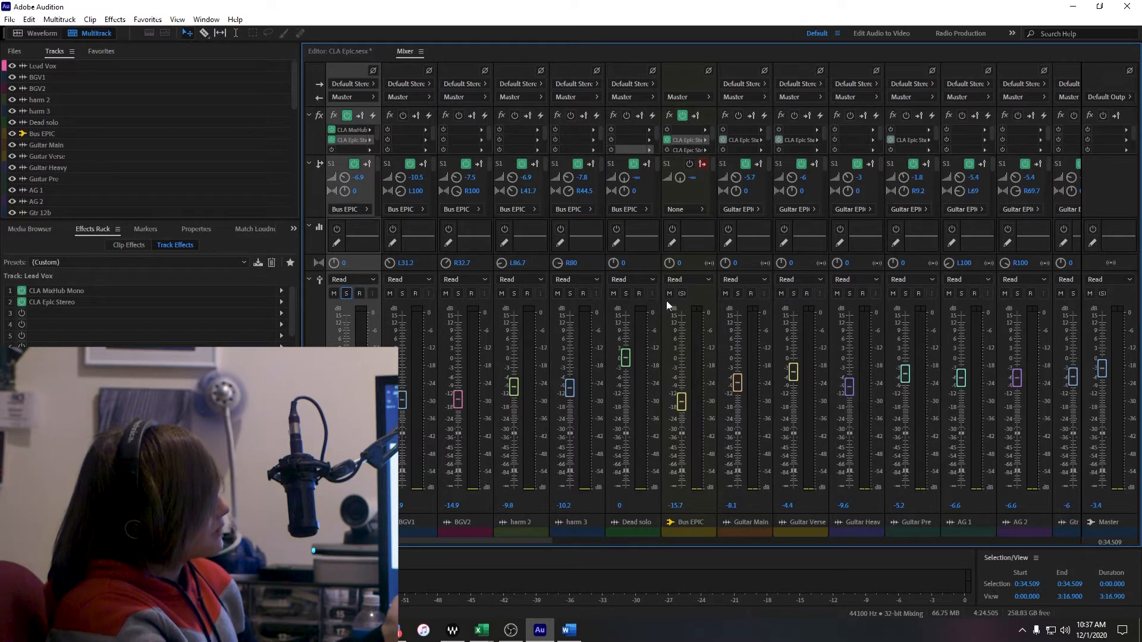
left_click(668, 304)
left_click(626, 294)
left_click(676, 292)
left_click(627, 293)
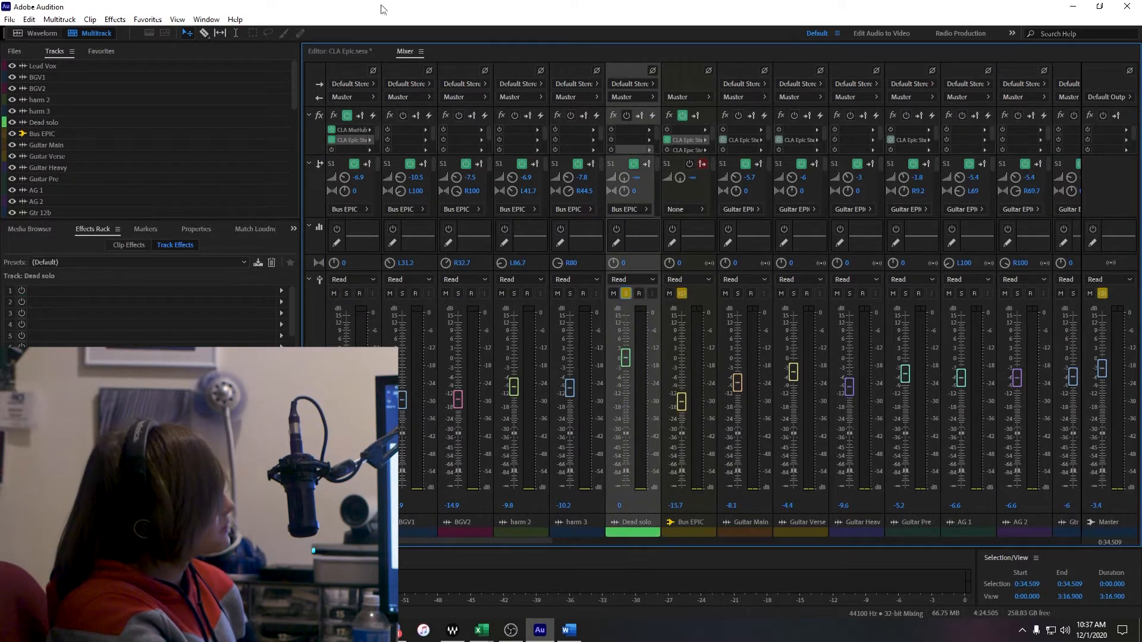
Move the playhead to about 0:36.5, just before the first background vocals, and return to the mixer.
left_click(354, 51)
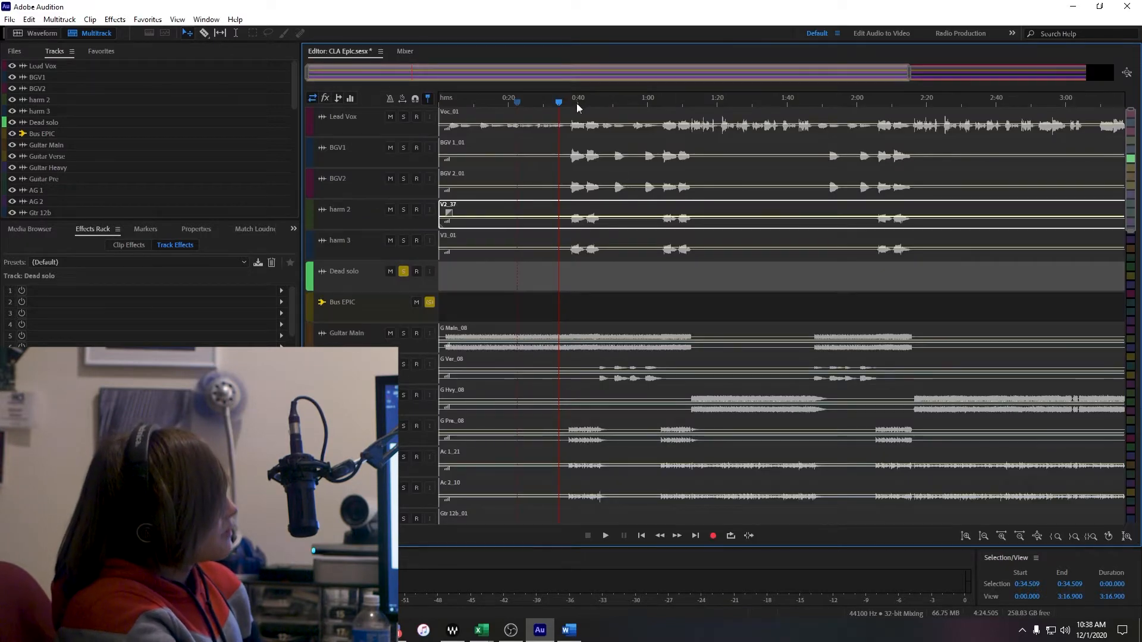
left_click_drag(568, 95, 566, 98)
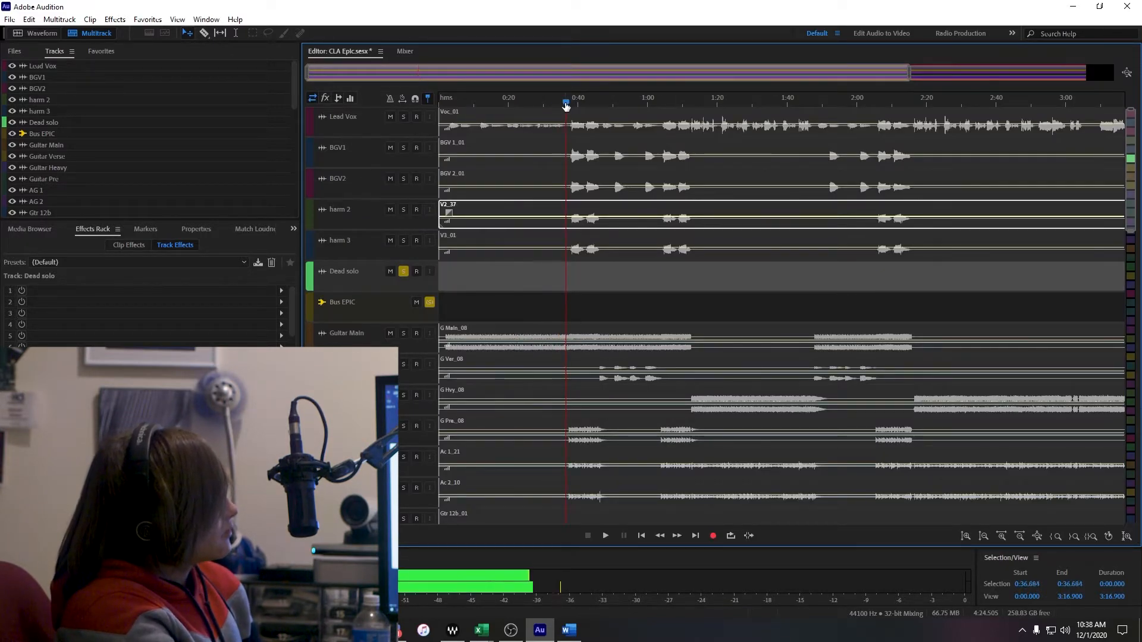
scroll(413, 324, "down", 3)
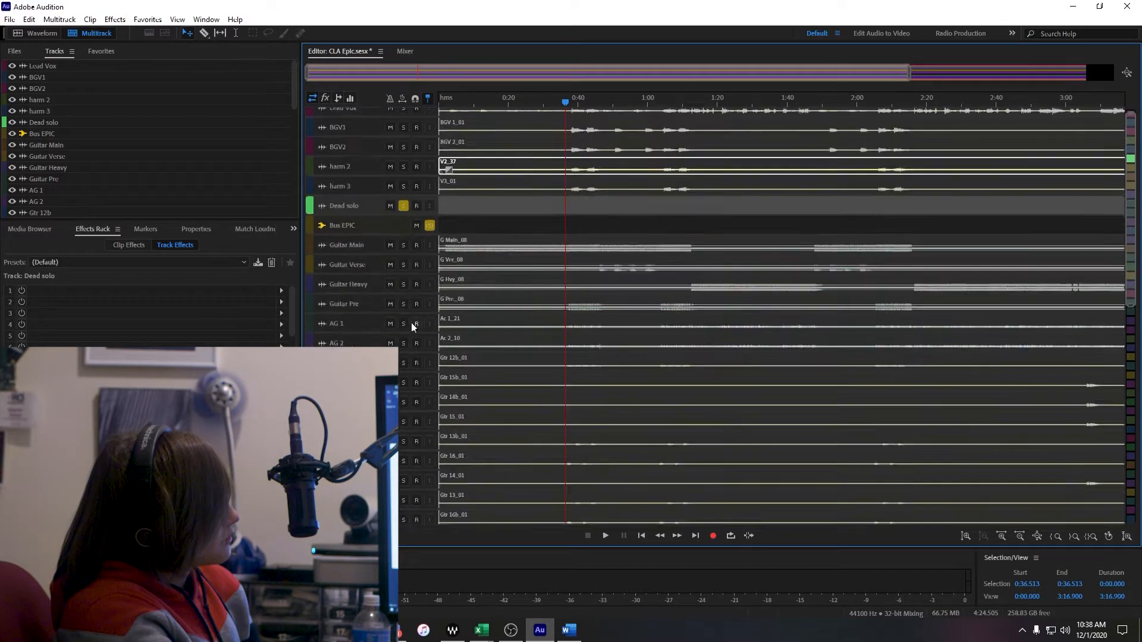
scroll(443, 345, "down", 4)
scroll(444, 350, "up", 2)
scroll(446, 356, "up", 3)
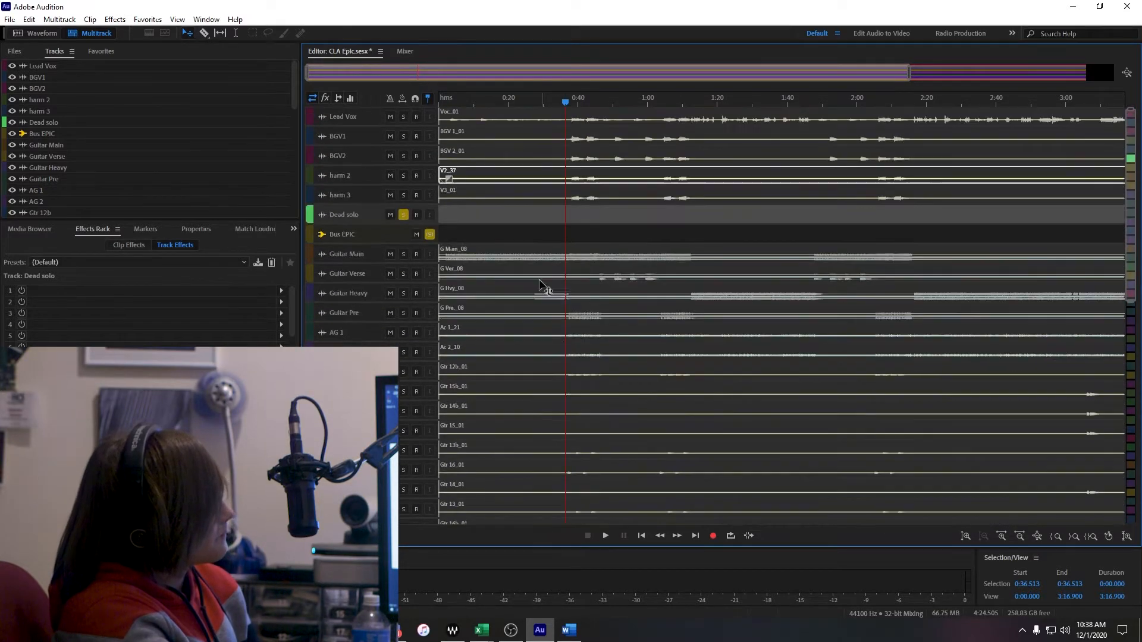
left_click(405, 52)
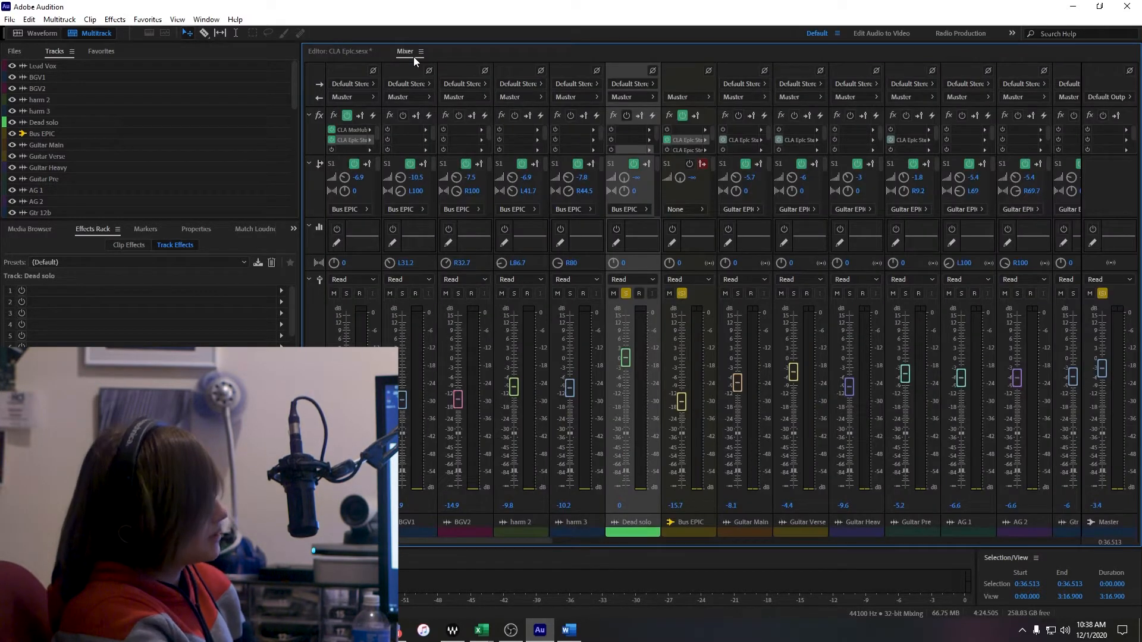
During playback from 0:36.5, raise the Bus EPIC fader to -12.7 dB and solo the bus with all its vocal tracks.
key("space")
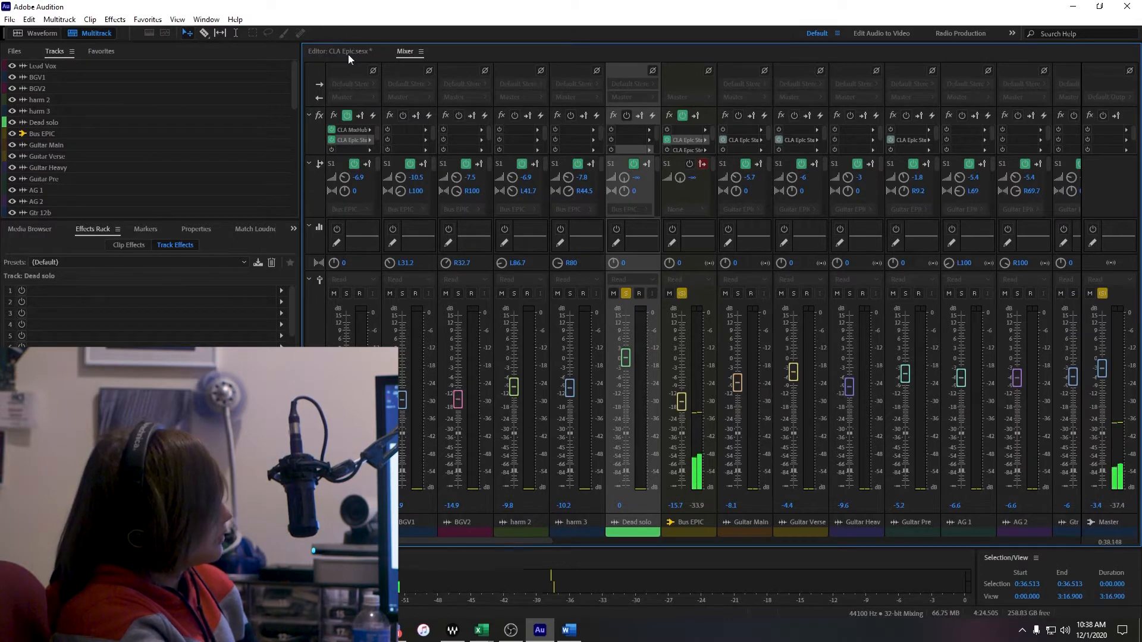
left_click_drag(682, 409, 683, 402)
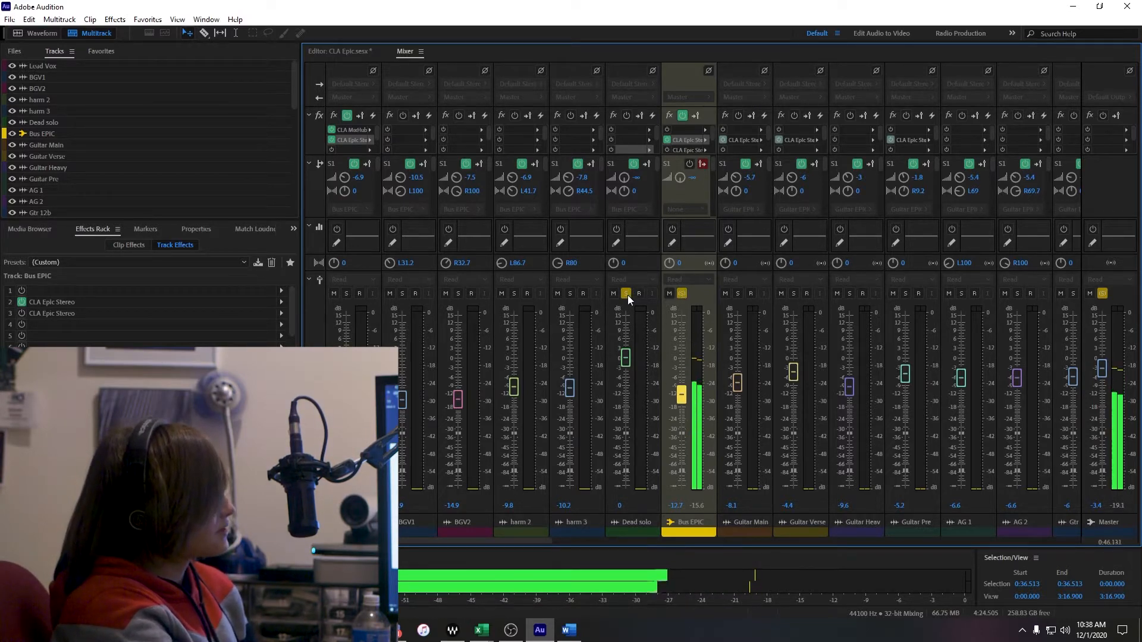
left_click(682, 293)
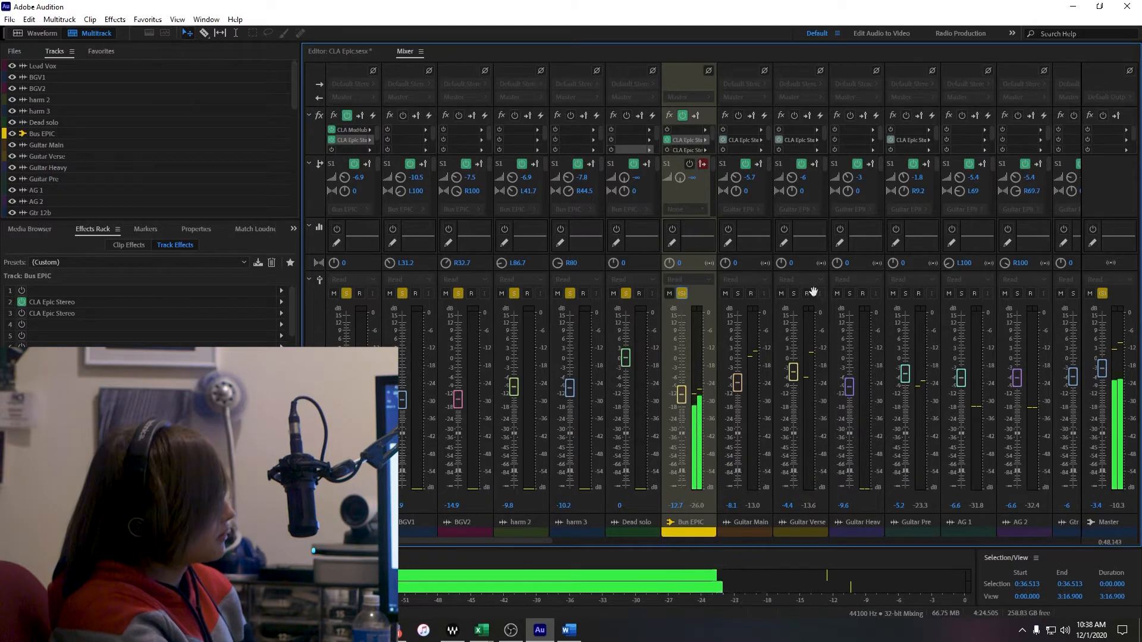
Check the playback position in the session timeline and lower the Bus EPIC fader to -15.5 dB.
left_click(348, 49)
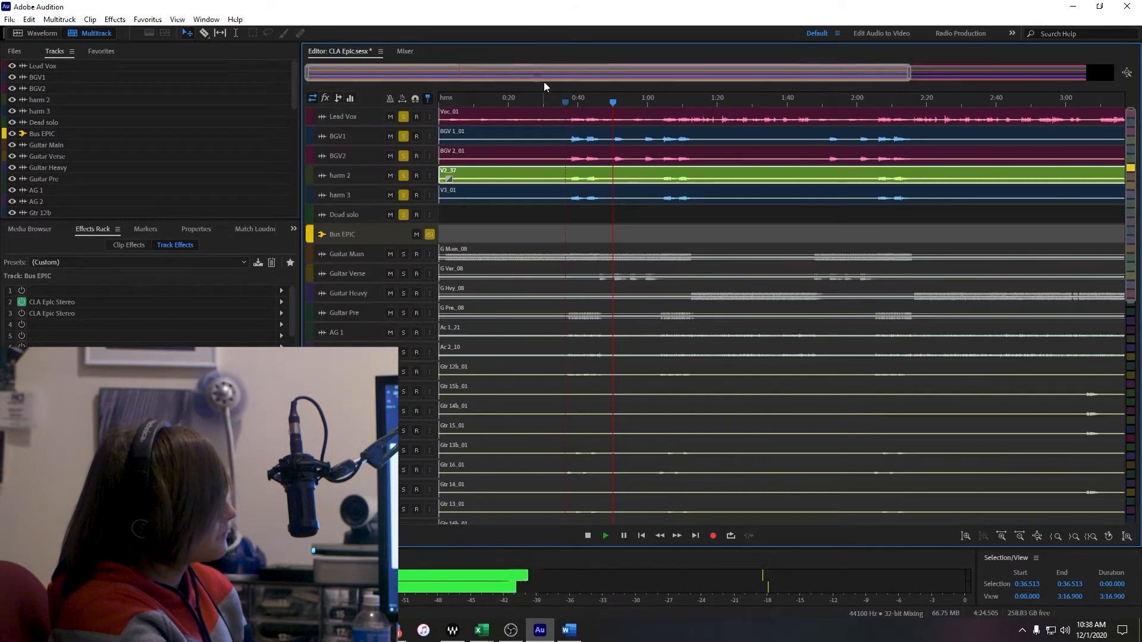
left_click(404, 52)
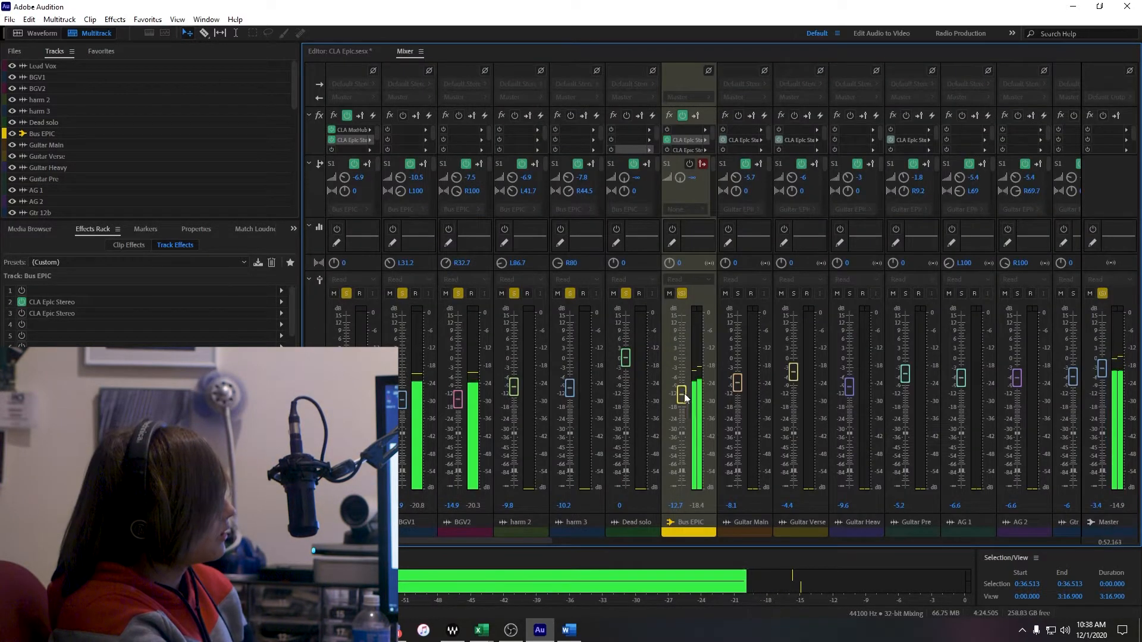
left_click_drag(684, 394, 683, 401)
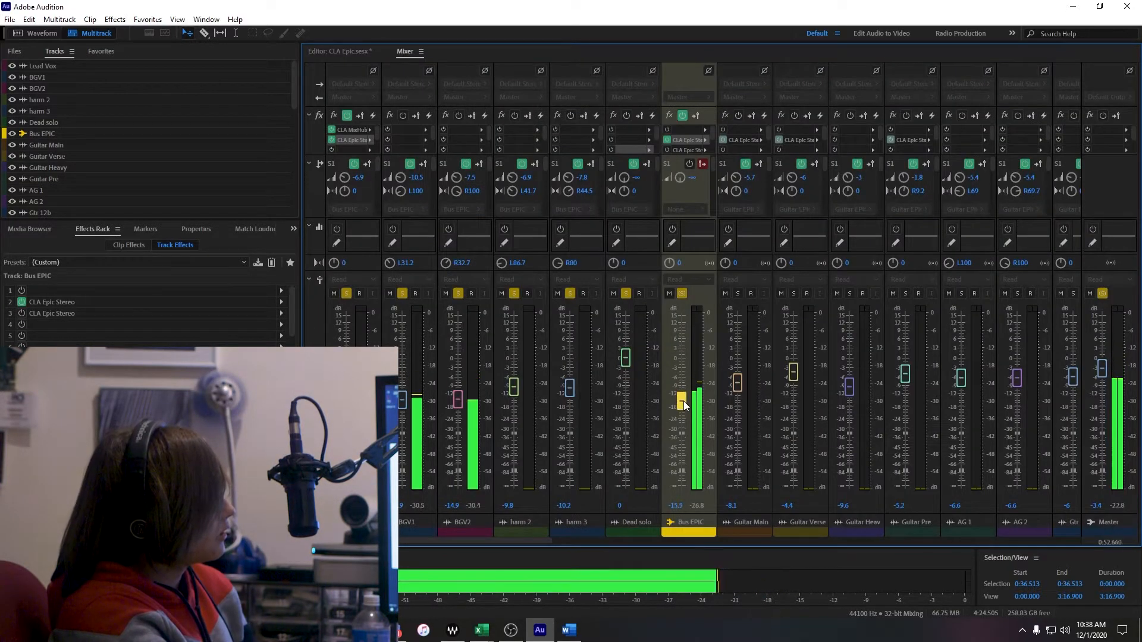
Examine the active CLA Epic Stereo settings on Bus EPIC and close the effect window.
double_click(685, 140)
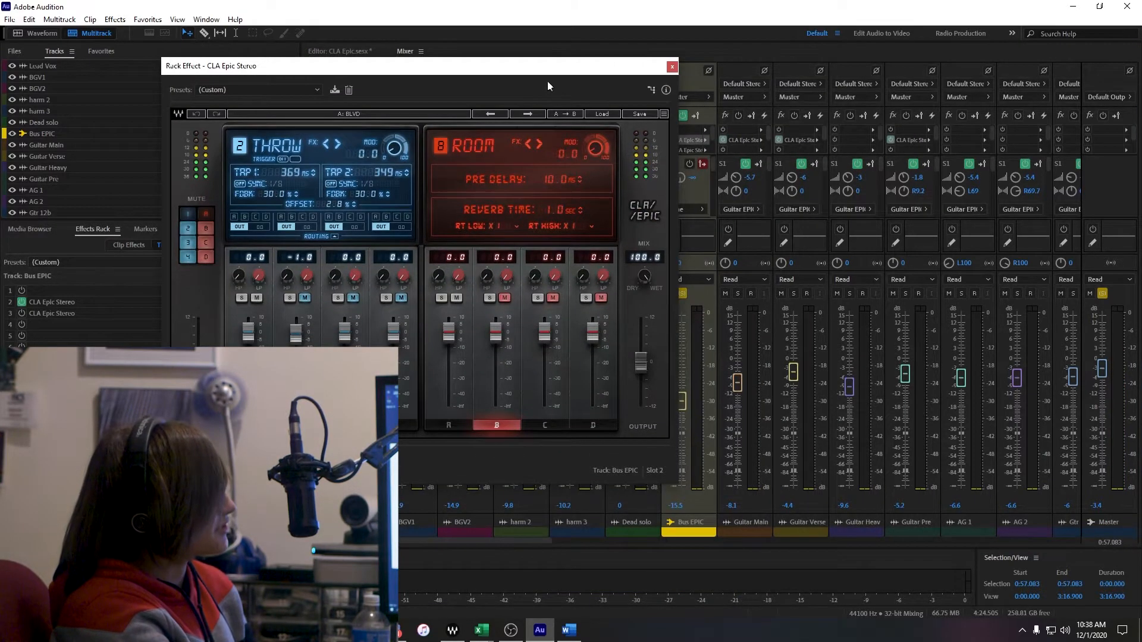
left_click_drag(592, 70, 552, 77)
left_click(622, 76)
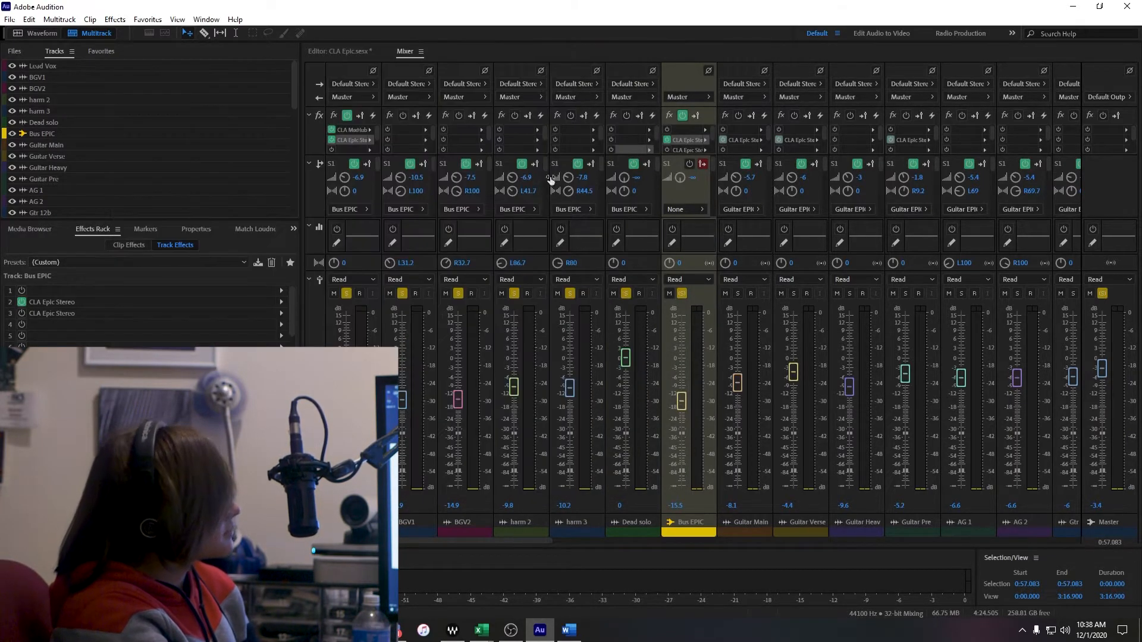
Resume playback, set the Bus EPIC fader to -12.9 dB and raise Lead Vox's send to the bus to -6.3 dB.
left_click_drag(680, 404, 685, 400)
key("space")
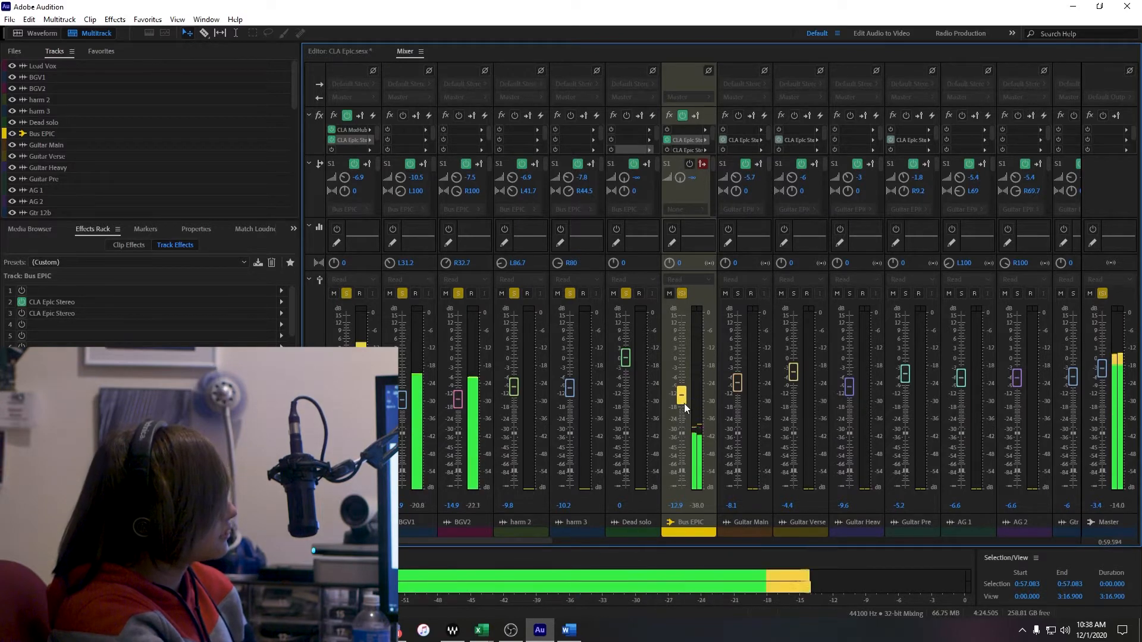
left_click(345, 180)
left_click_drag(345, 181, 346, 178)
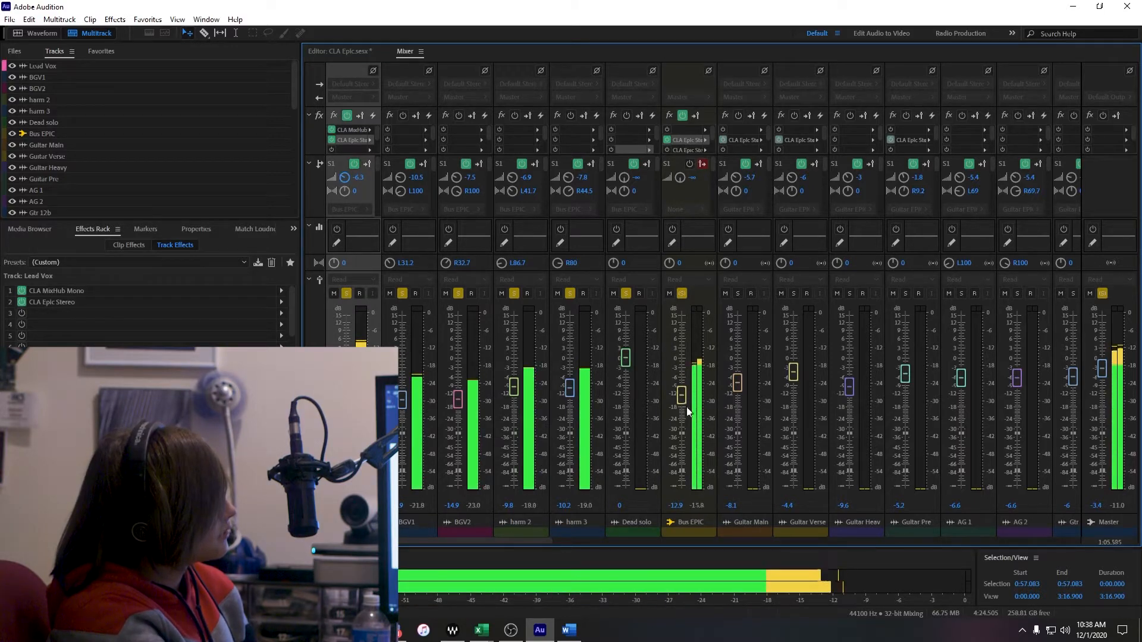
Compare the soloed vocals with all Bus EPIC effects bypassed and re-enabled, and stop playback.
left_click(676, 135)
left_click(683, 115)
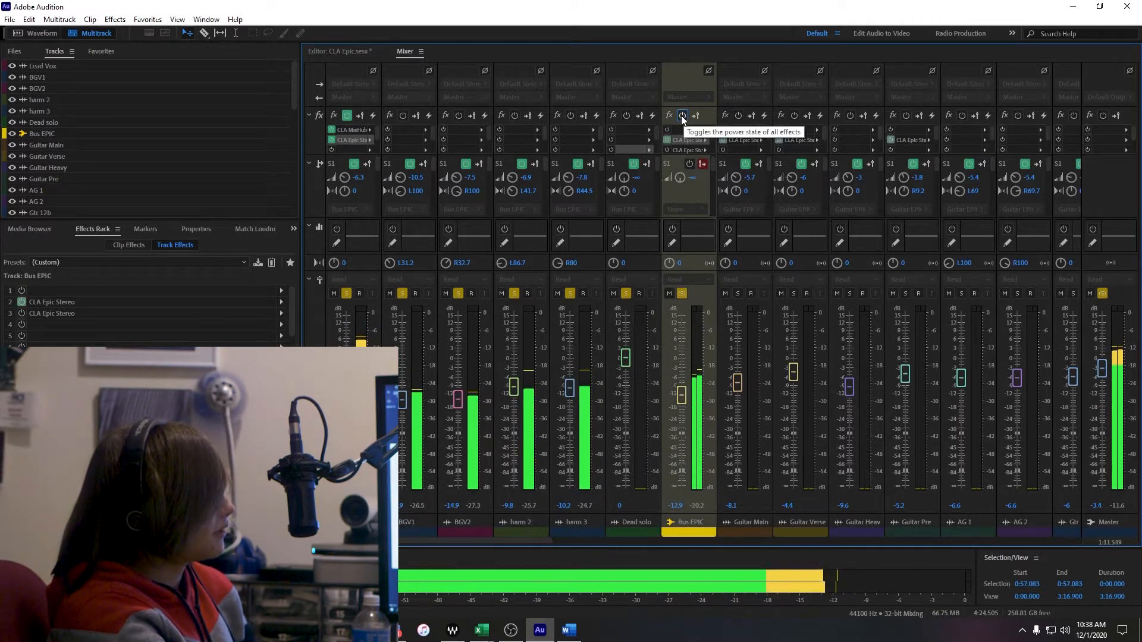
left_click(682, 116)
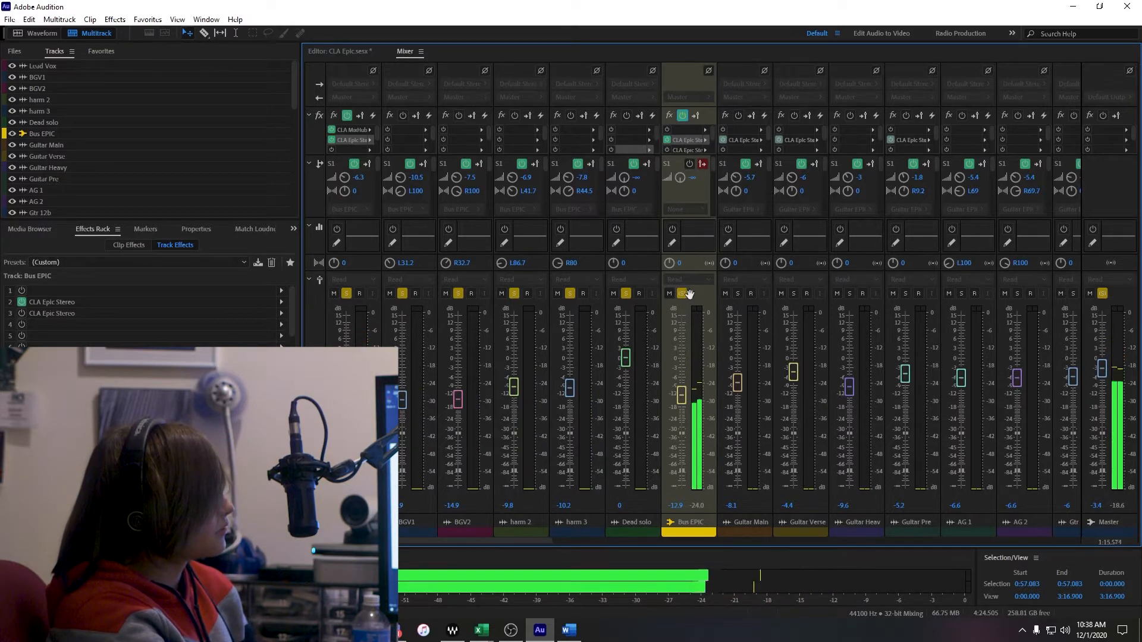
key("space")
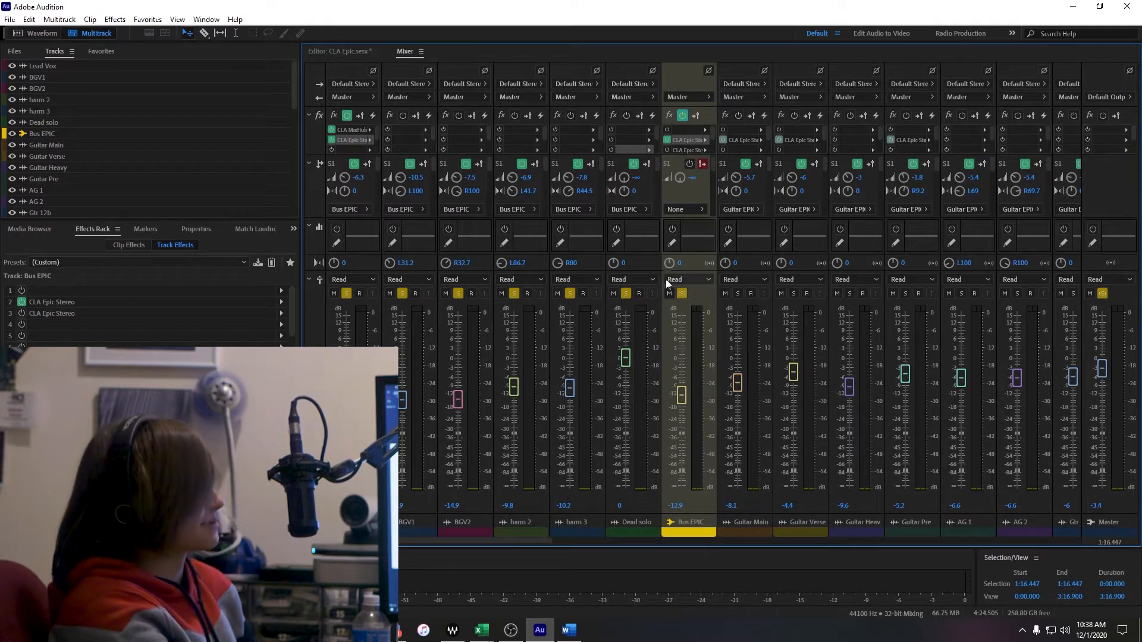
Turn off the solo on Bus EPIC and its vocal tracks and play the full mix from 1:16.4.
left_click(682, 294)
left_click_drag(516, 542, 526, 513)
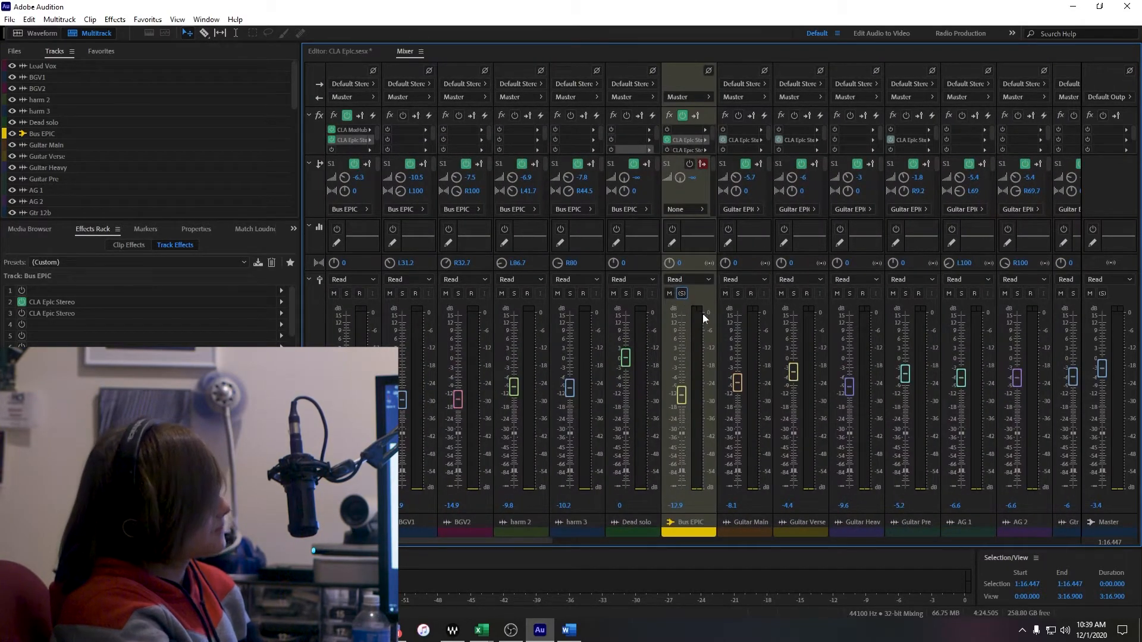
key("space")
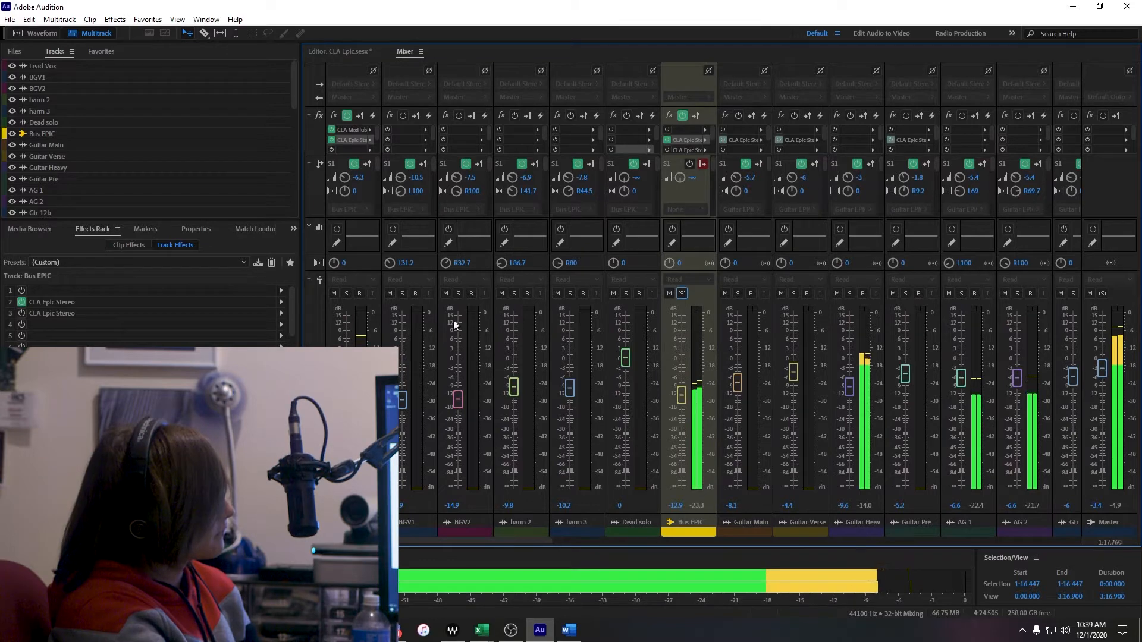
left_click(682, 294)
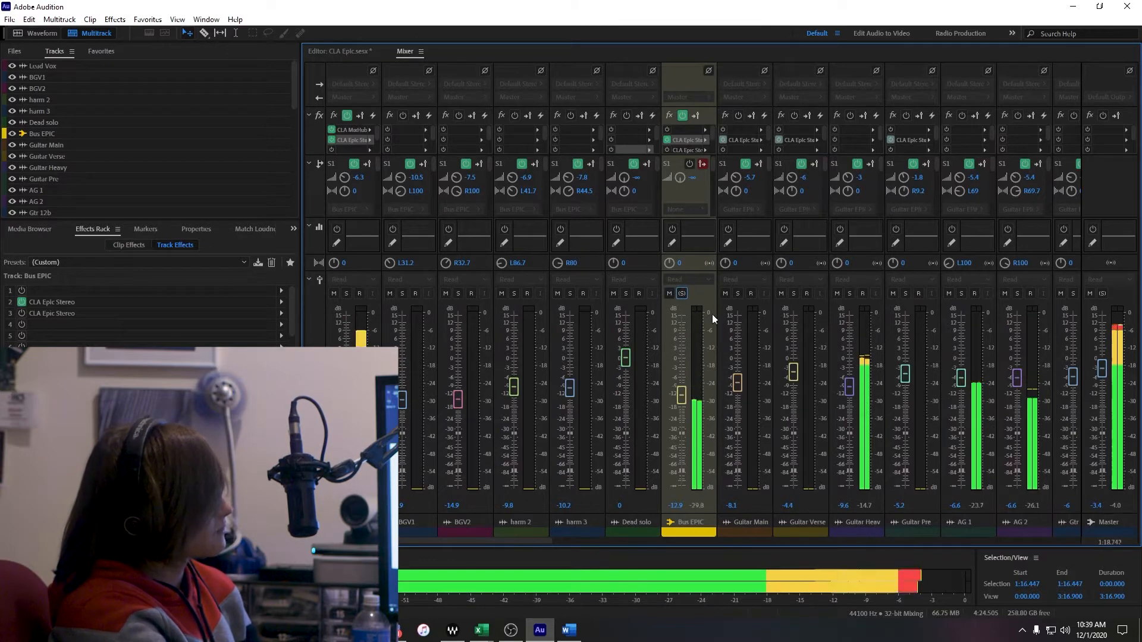
left_click(682, 293)
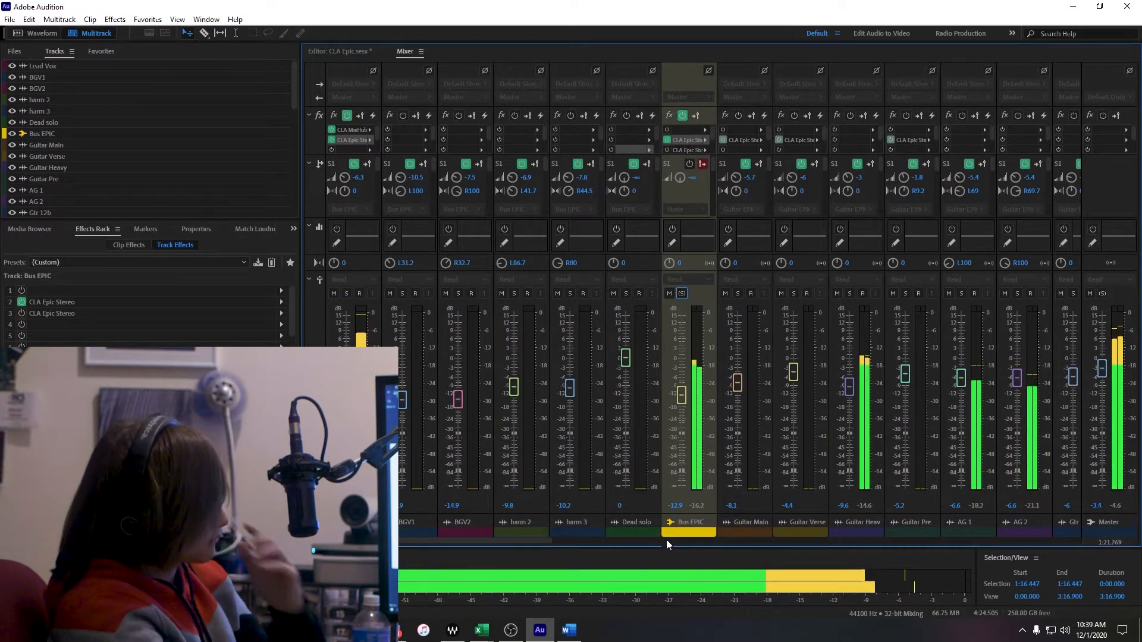
Lower the Track 31 fader to -14.6 dB and the Track 35 fader to -17.6 dB in the playing mix.
left_click(623, 542)
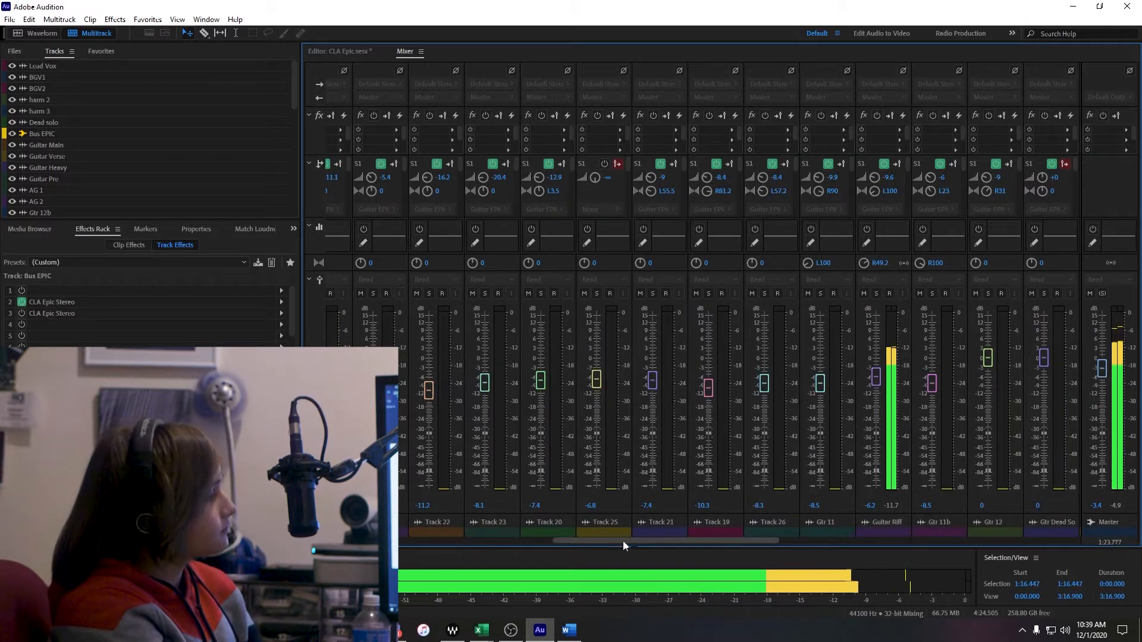
left_click_drag(657, 543, 911, 523)
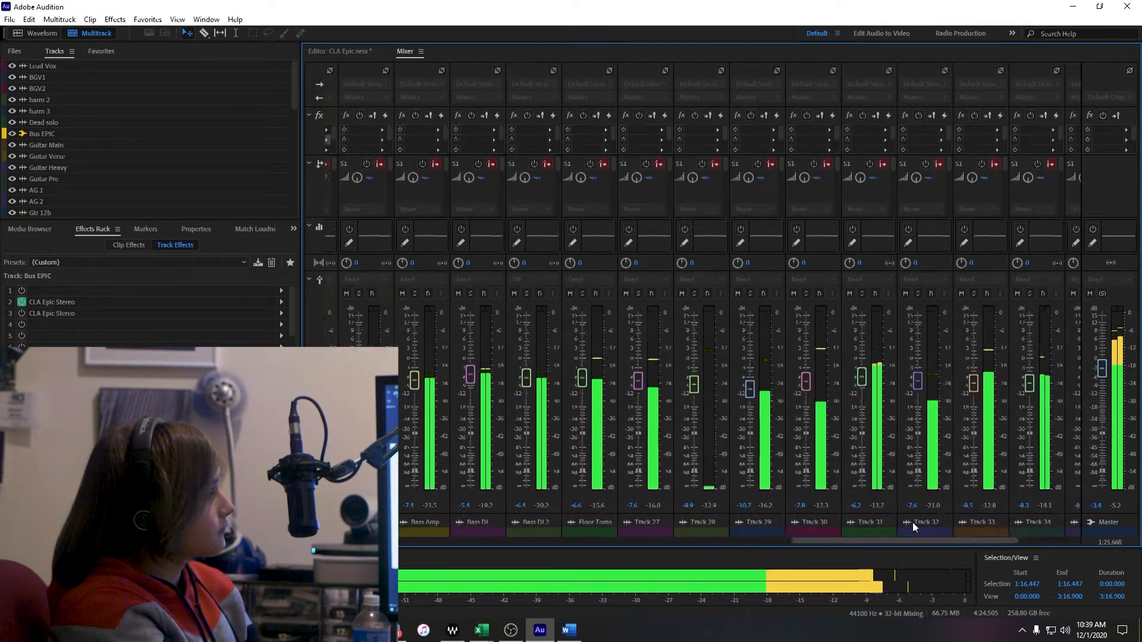
left_click_drag(827, 377, 828, 399)
left_click(818, 293)
left_click(817, 293)
left_click(827, 294)
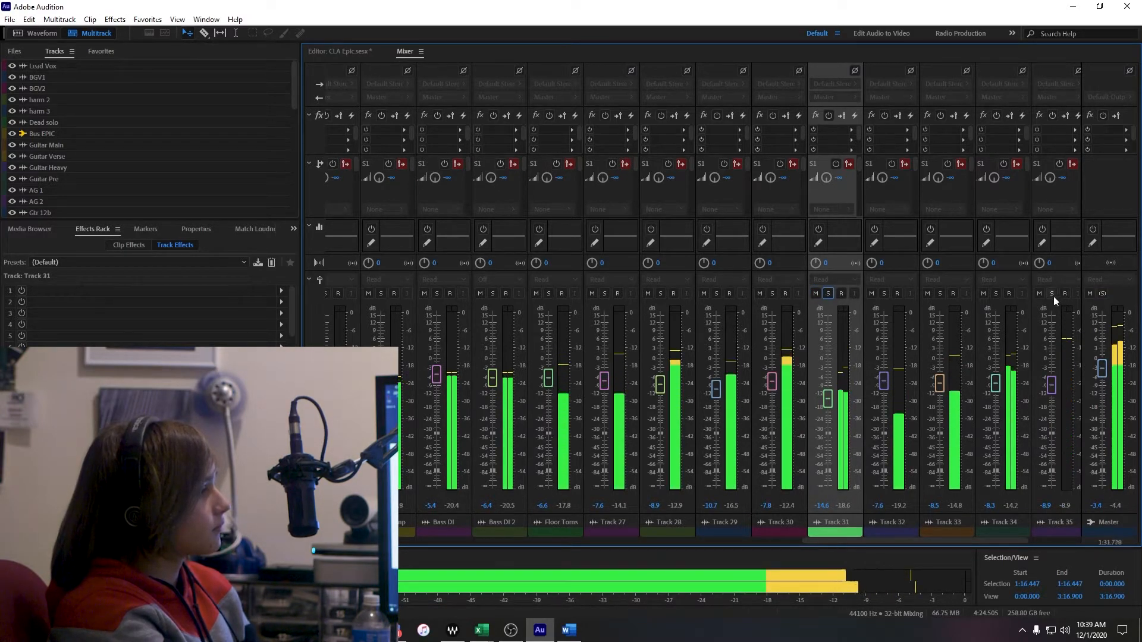
left_click_drag(1047, 385, 1047, 406)
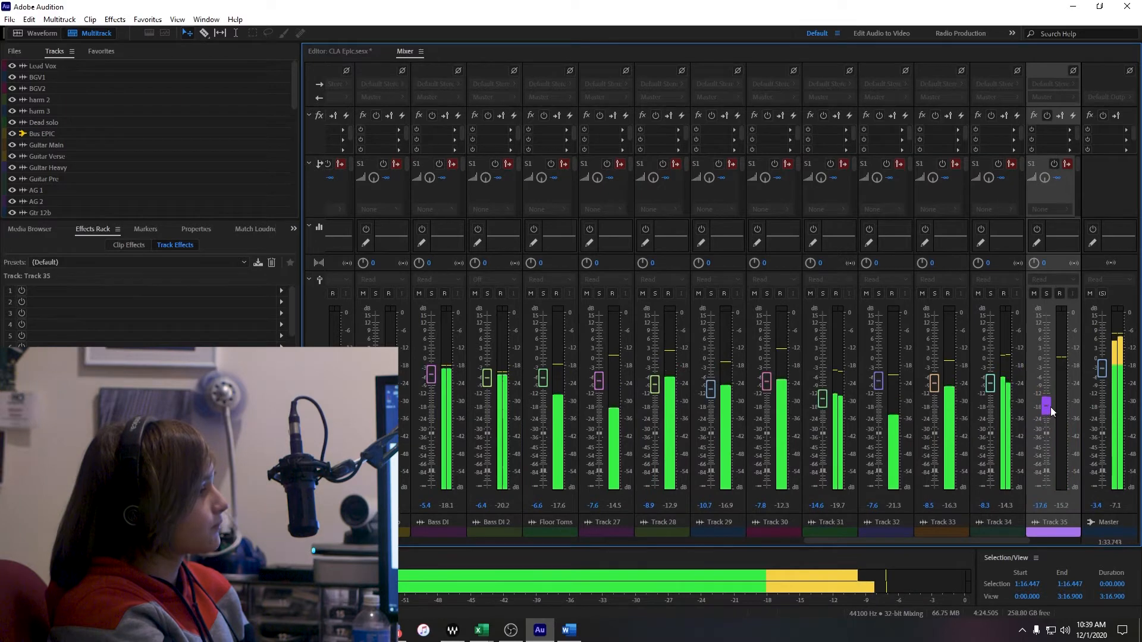
Solo Bus EPIC with its vocal tracks, and compare the sound with the bus effects and Lead Vox's CLA Epic bypassed and restored.
left_click_drag(849, 540, 580, 539)
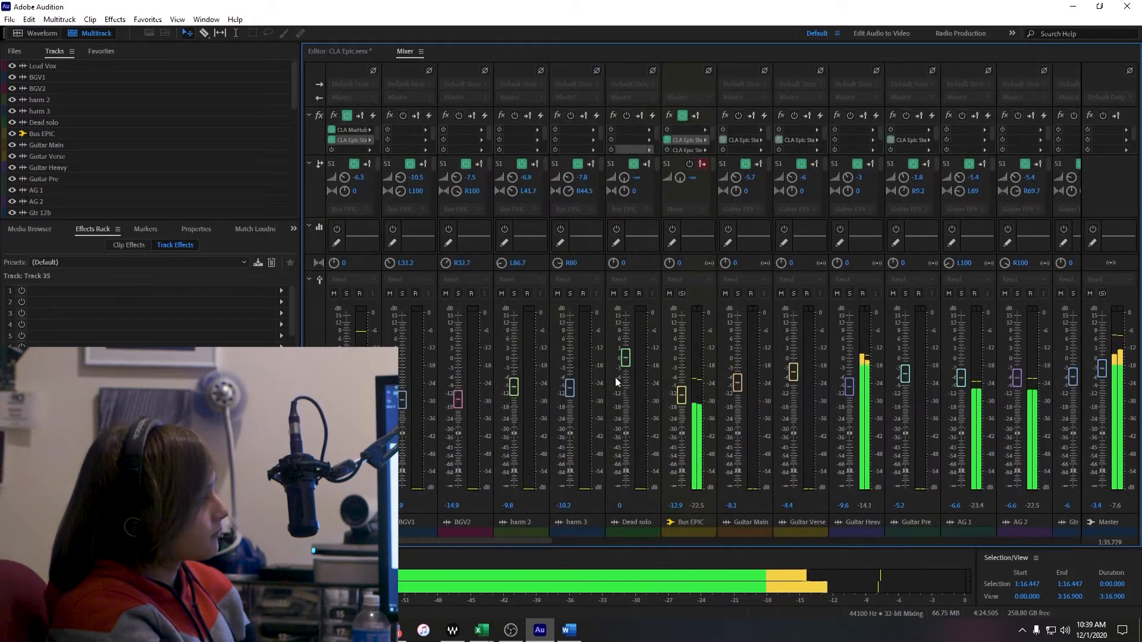
left_click(682, 293)
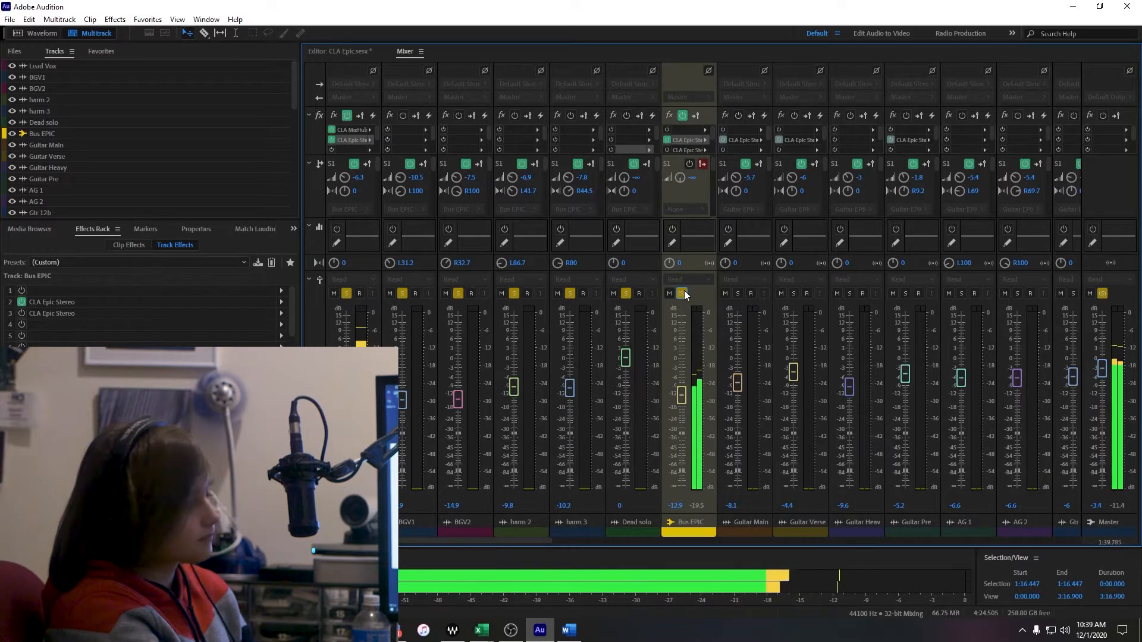
left_click(683, 114)
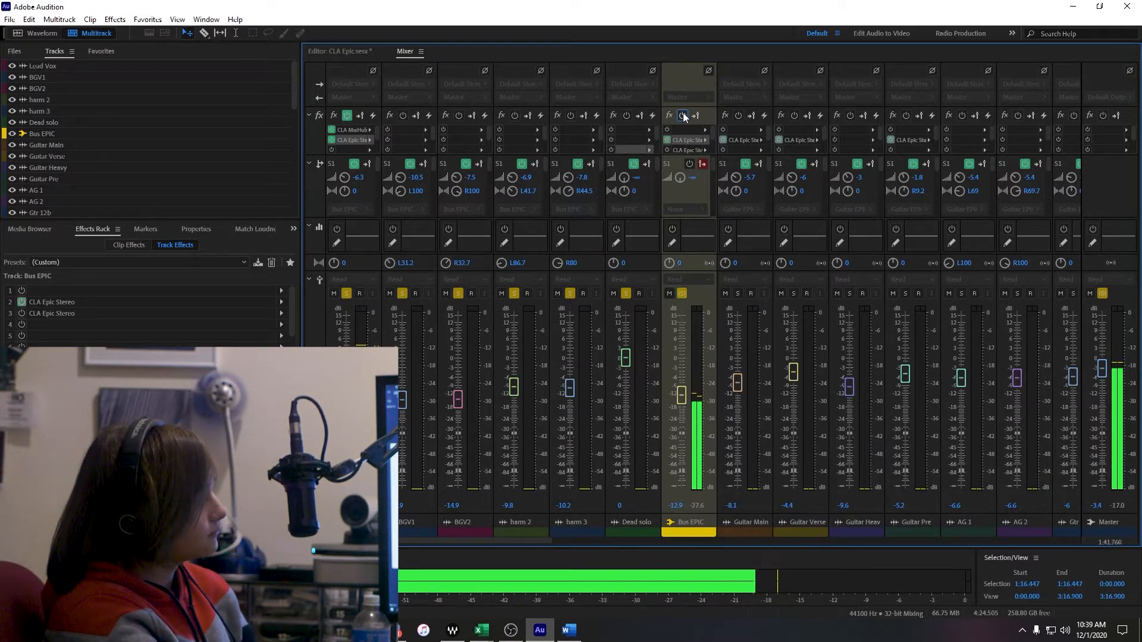
left_click(331, 139)
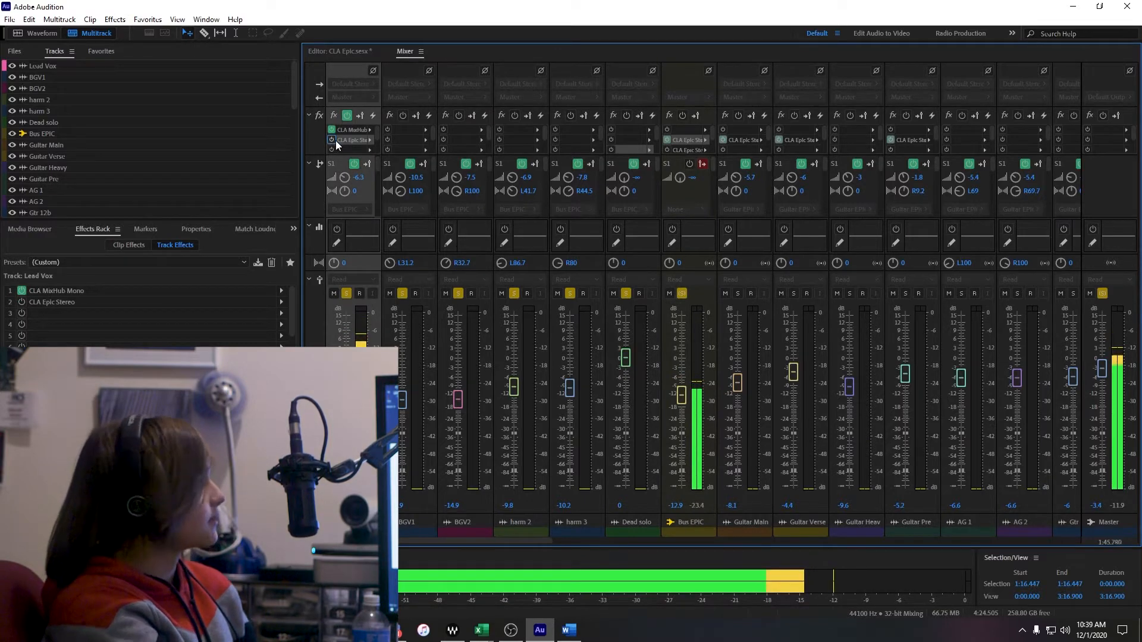
left_click(332, 140)
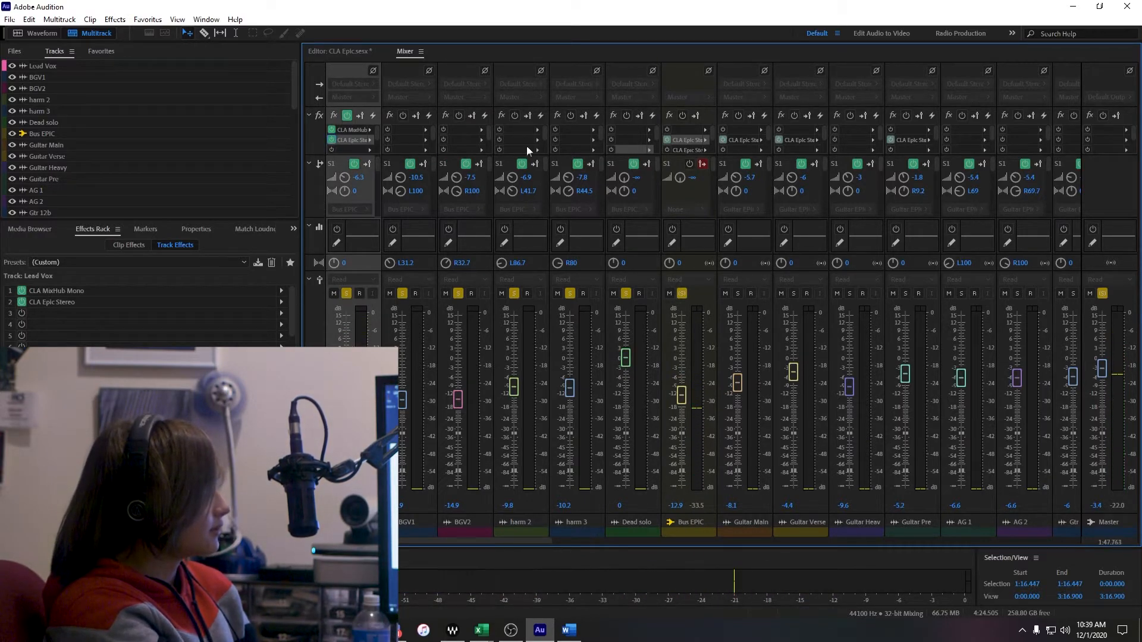
left_click(682, 115)
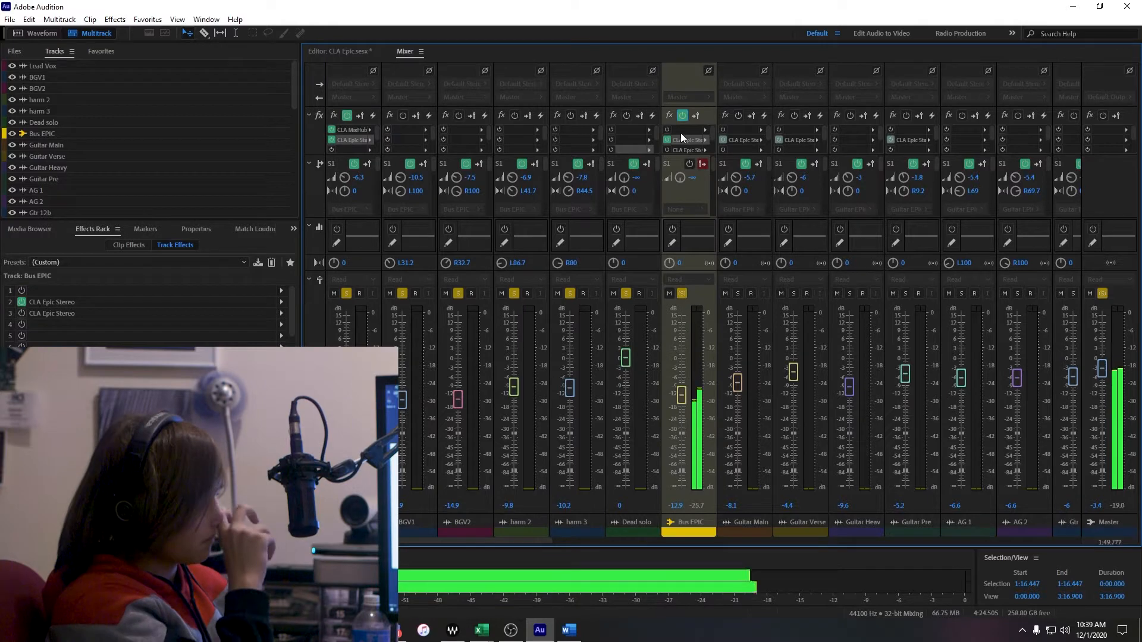
Compare the vocals with the Bus EPIC effects bypassed and the bus muted, ending with effects on and the bus unmuted.
key("alt+1")
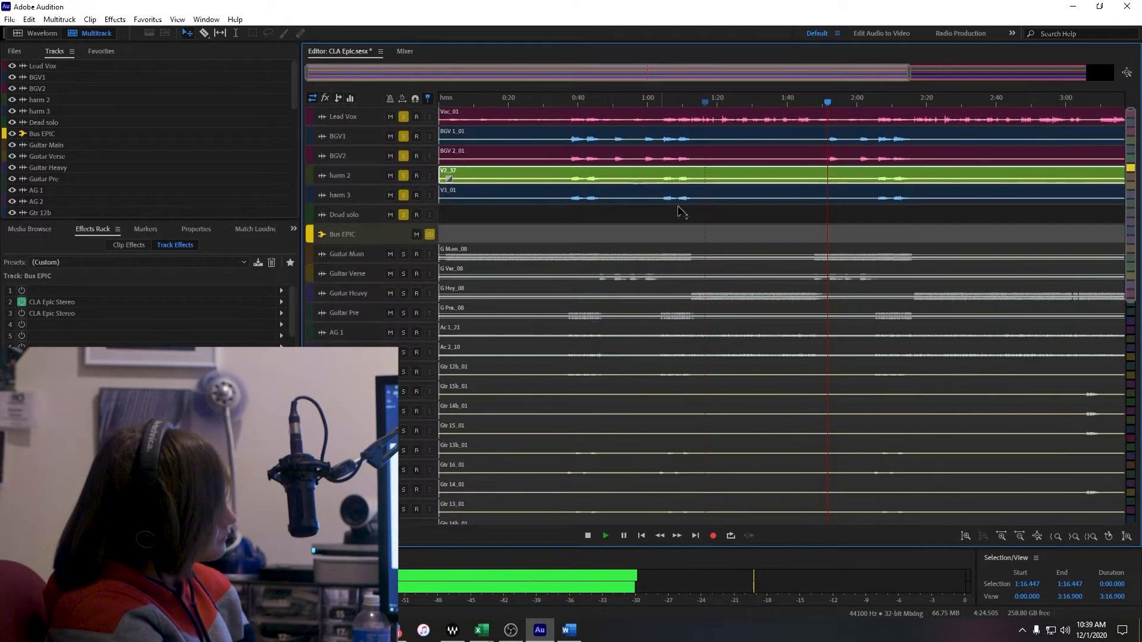
key("alt+2")
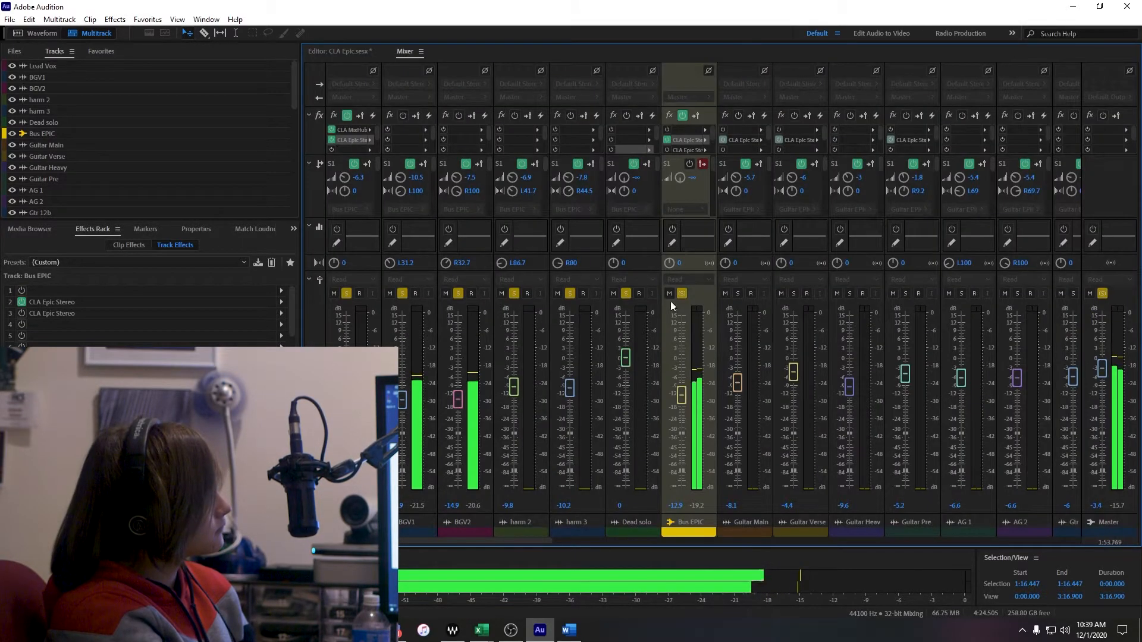
left_click(684, 116)
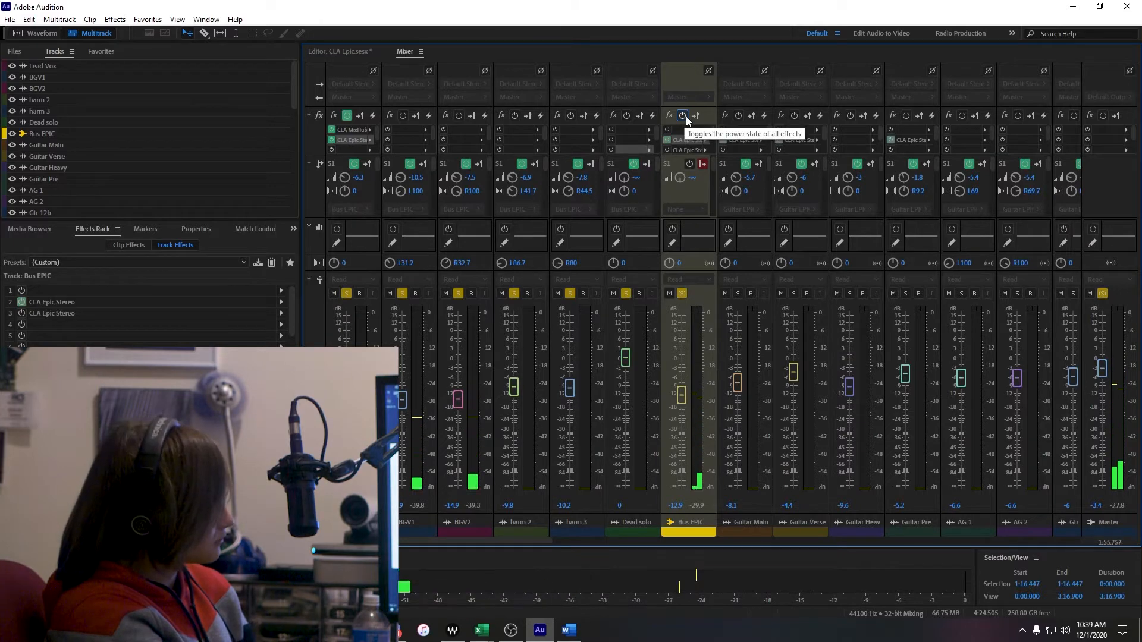
left_click(684, 115)
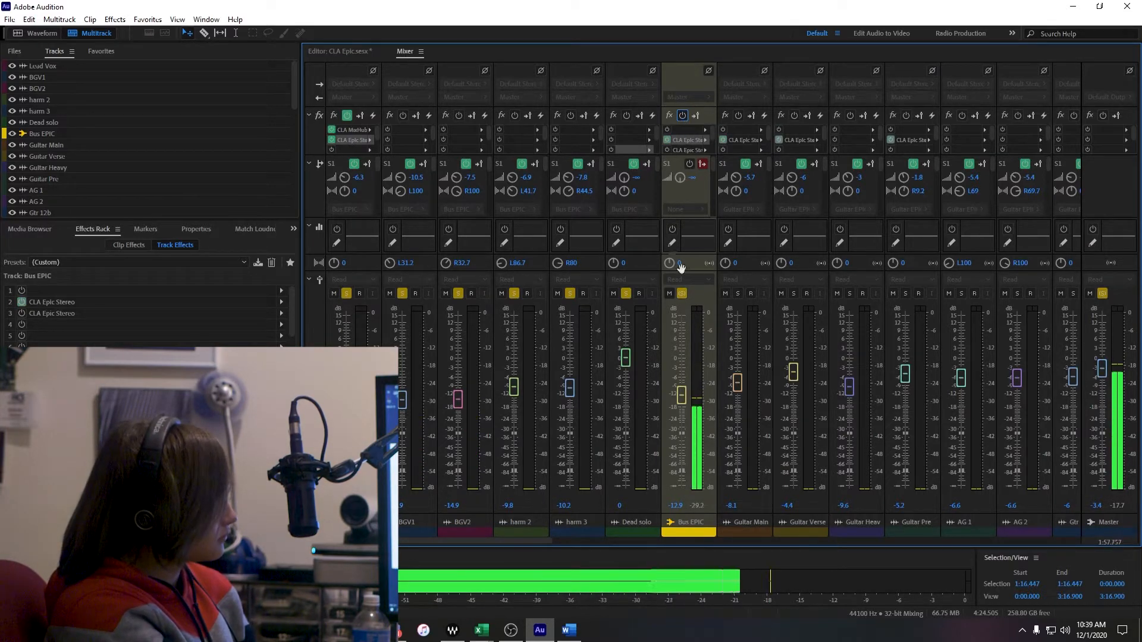
left_click(670, 294)
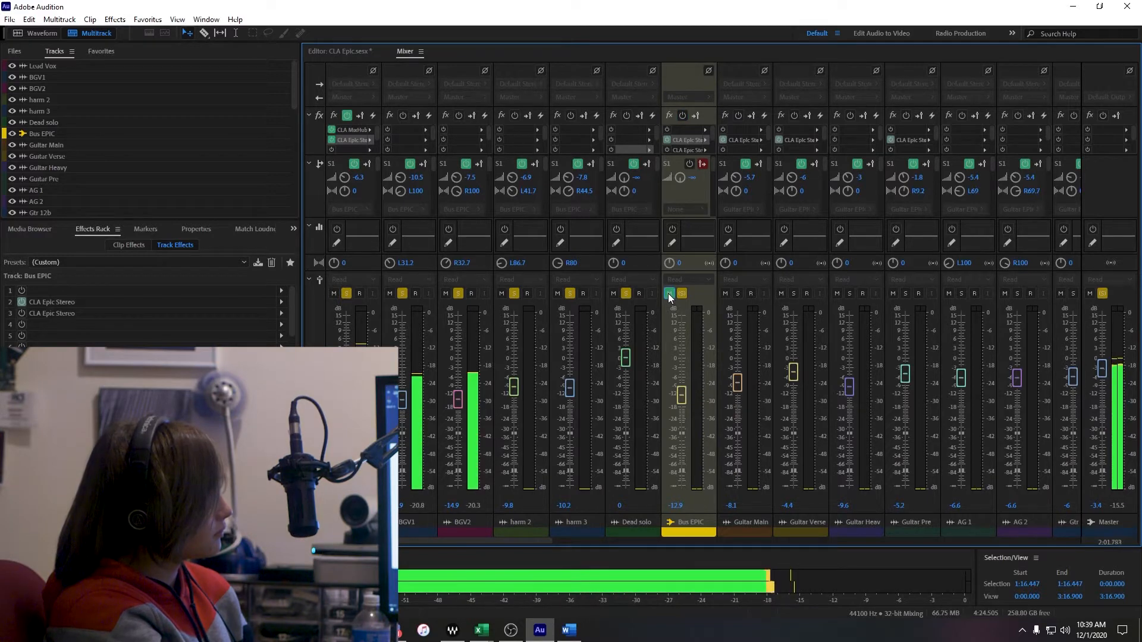
left_click(669, 294)
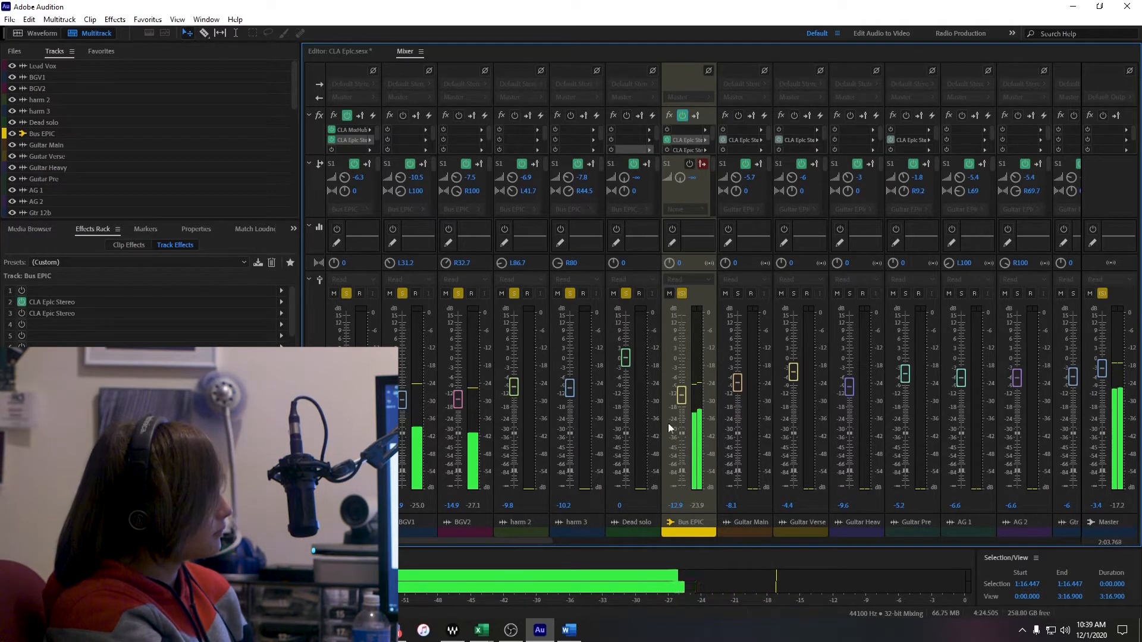
Save the session and lower the Bus EPIC fader to -15.2 dB.
key("ctrl+s")
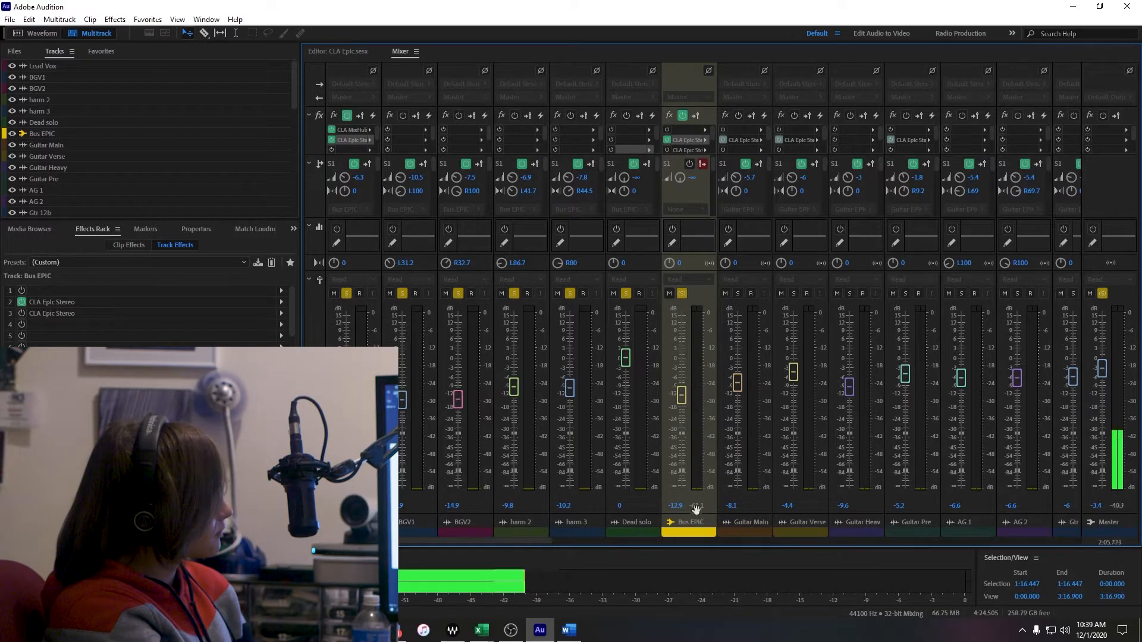
left_click_drag(681, 395, 684, 404)
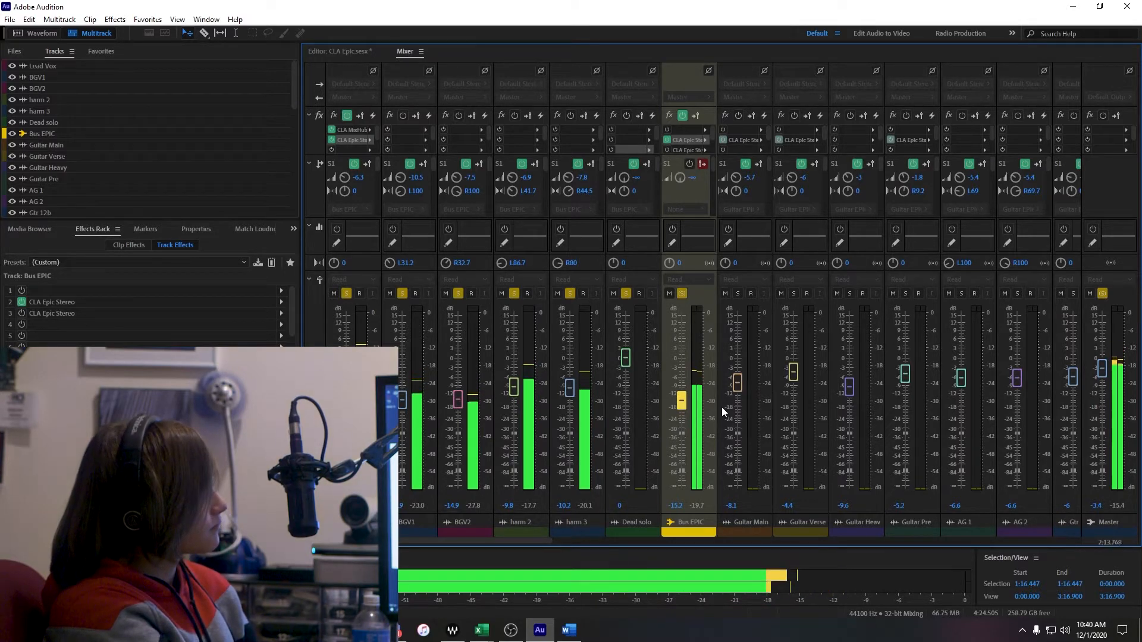
Save the session, open the active CLA Epic on Bus EPIC and look through its delay channels, ending on Crowd.
key("ctrl+s")
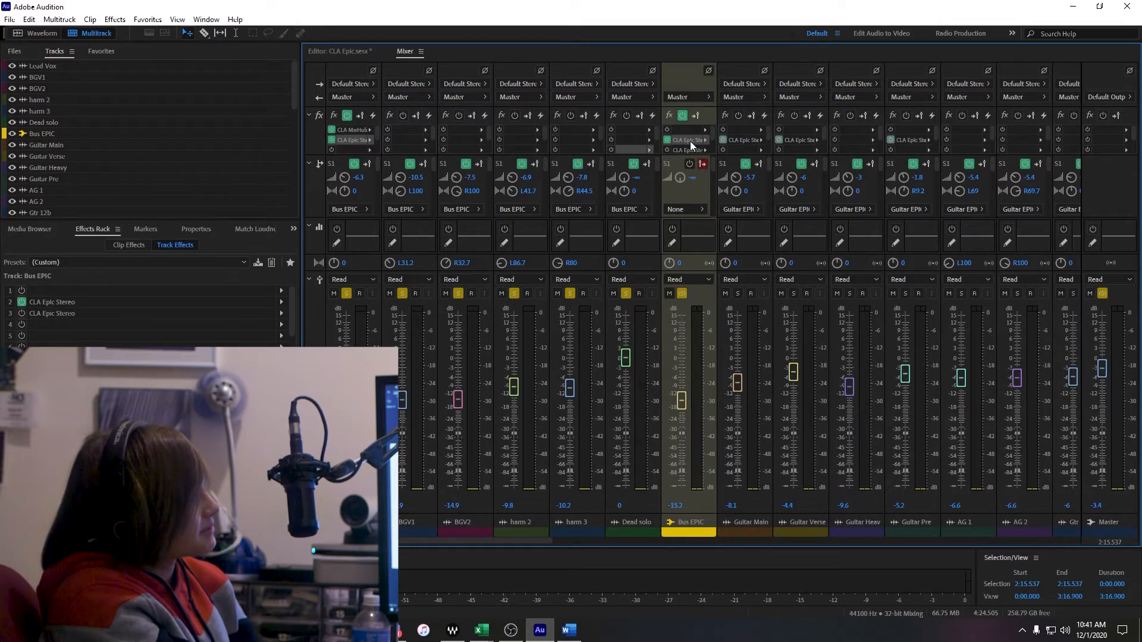
double_click(689, 140)
left_click_drag(358, 71, 658, 69)
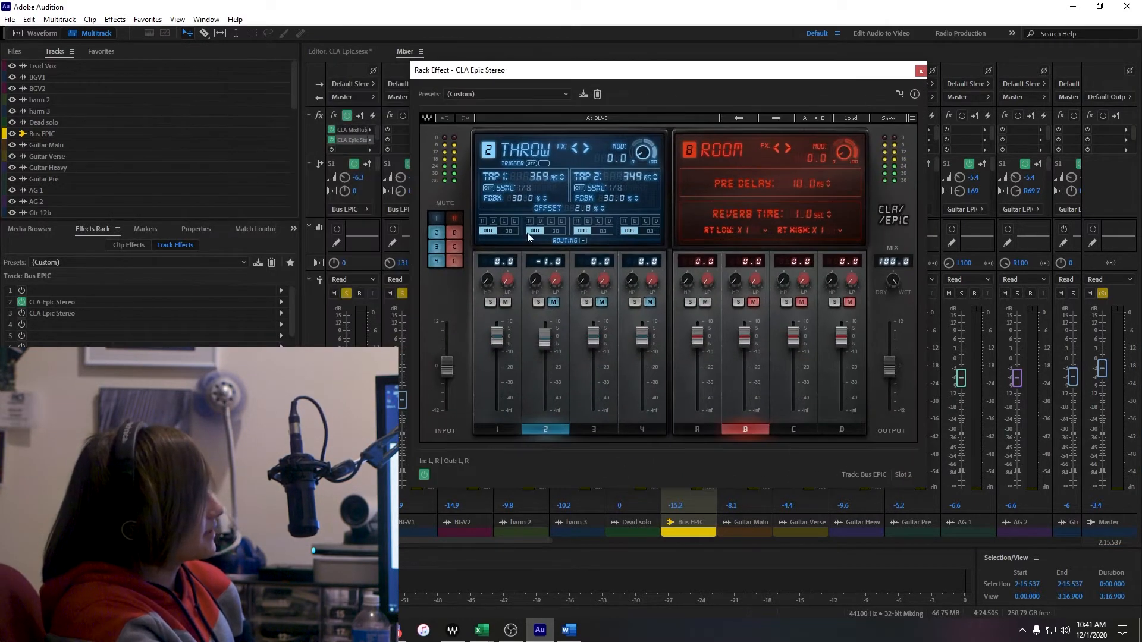
left_click(636, 430)
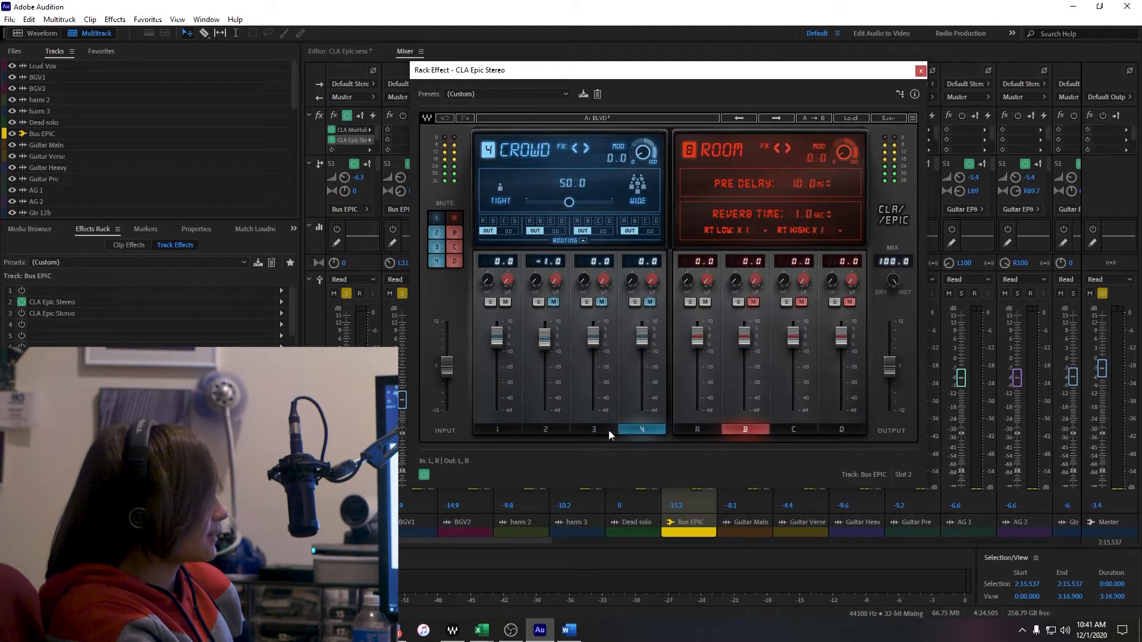
left_click(533, 429)
left_click(508, 431)
left_click(536, 431)
left_click(639, 430)
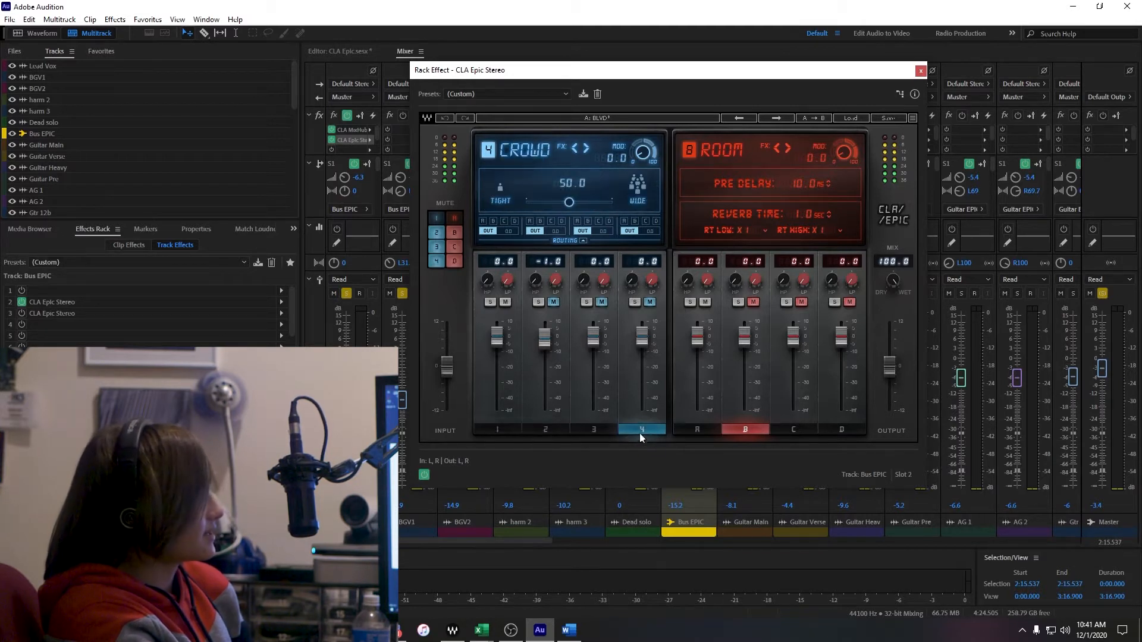
Look through the C and D reverb channels of Bus EPIC's CLA Epic, return to the Throw delay, and close the plugin.
left_click(793, 430)
left_click(842, 430)
left_click(784, 437)
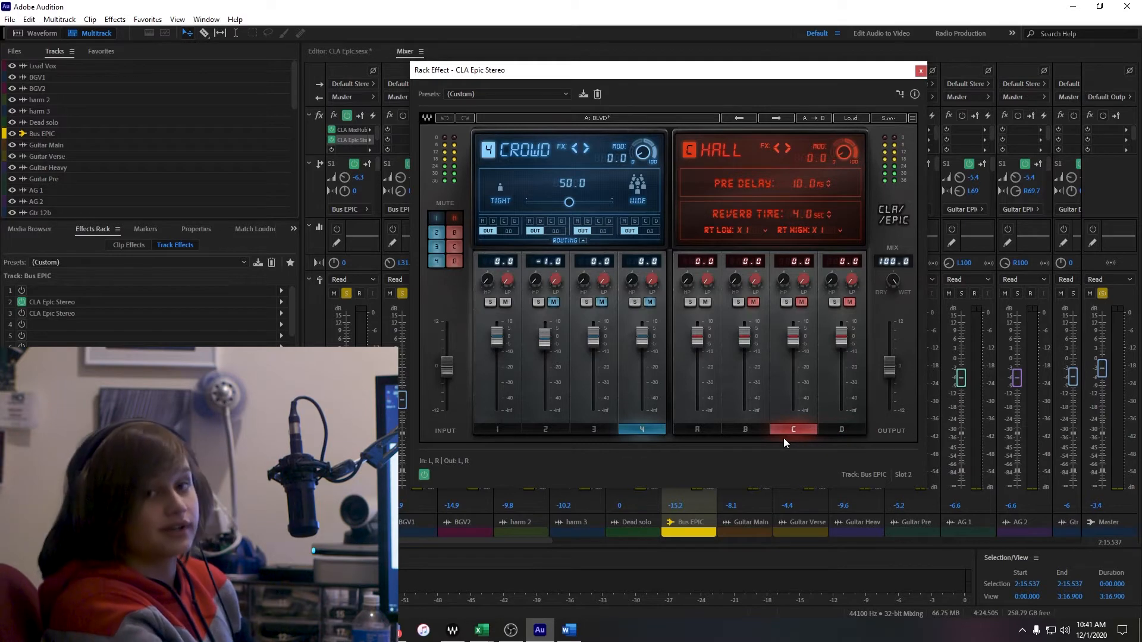
left_click(601, 430)
left_click(564, 431)
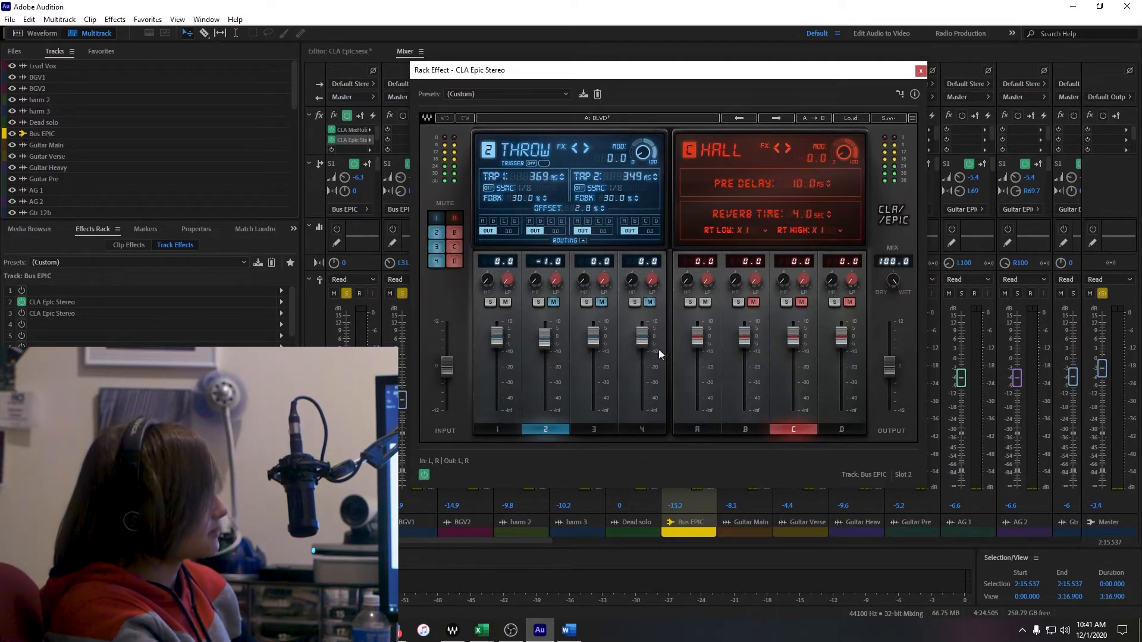
left_click_drag(886, 81, 854, 134)
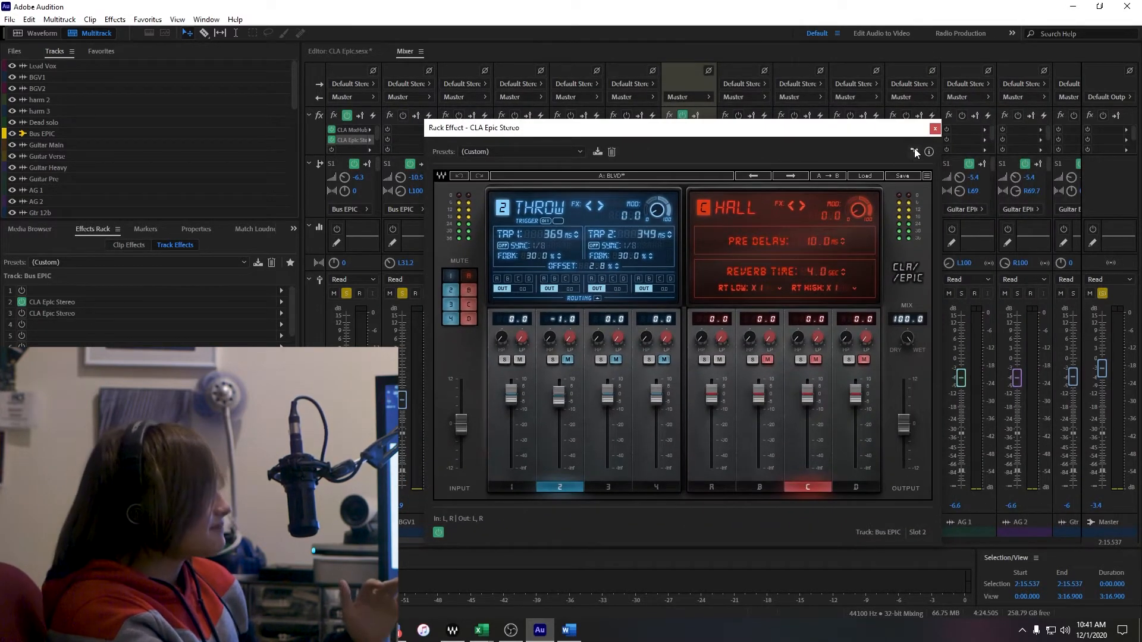
left_click(934, 129)
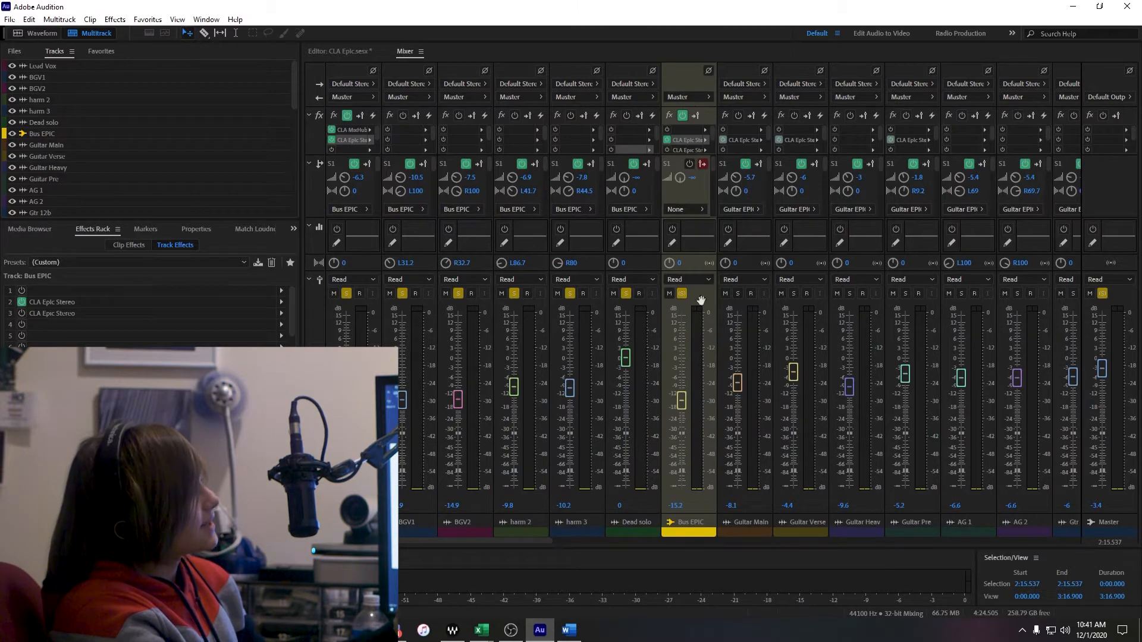
Unsolo Bus EPIC with its vocal tracks, then unmute Guitar EPIC and solo it with its guitar tracks.
left_click(681, 294)
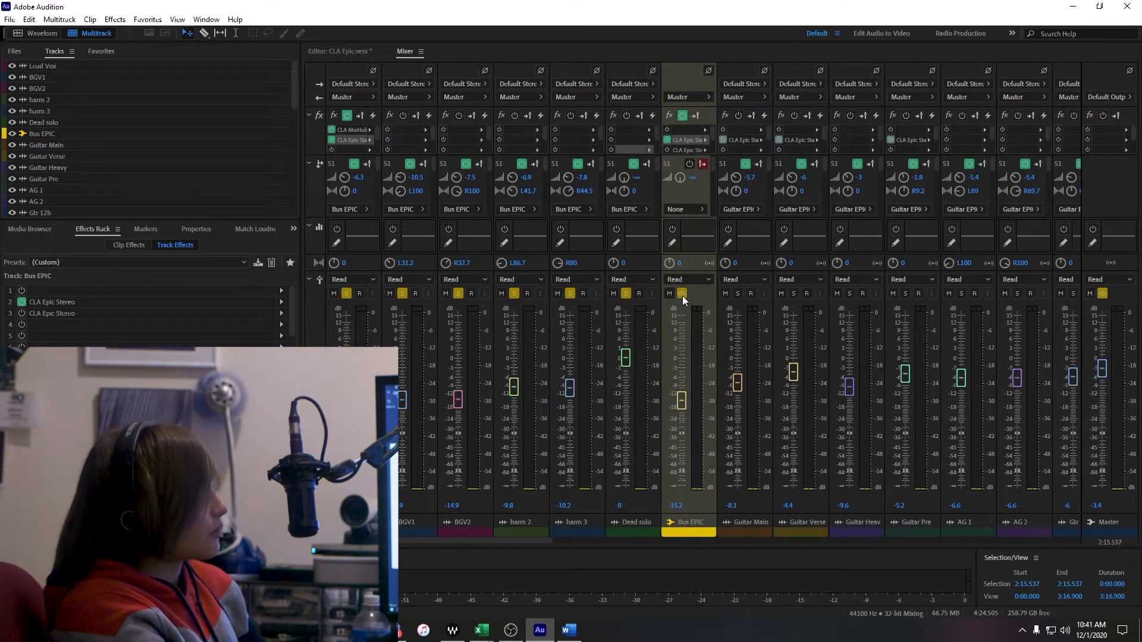
left_click_drag(548, 540, 709, 566)
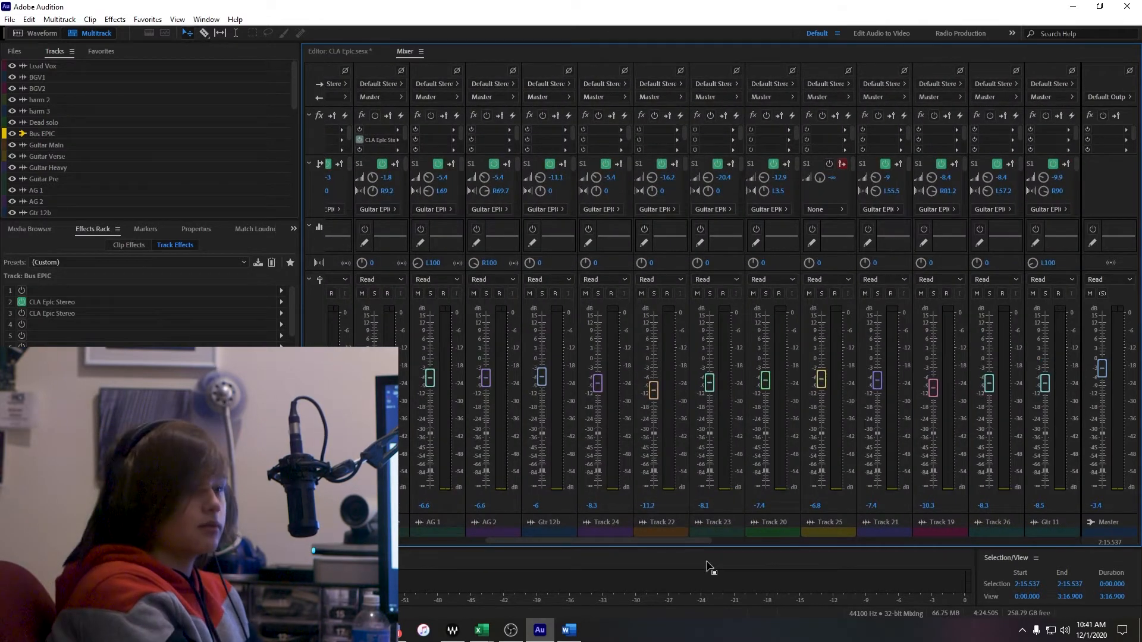
left_click_drag(714, 545, 898, 550)
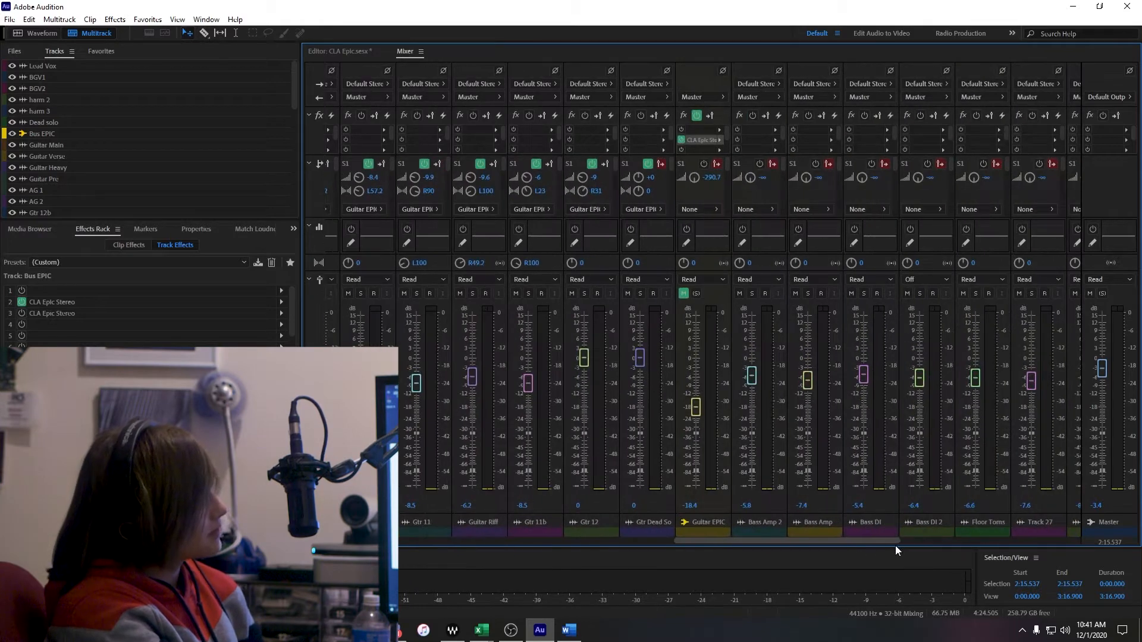
left_click(696, 293)
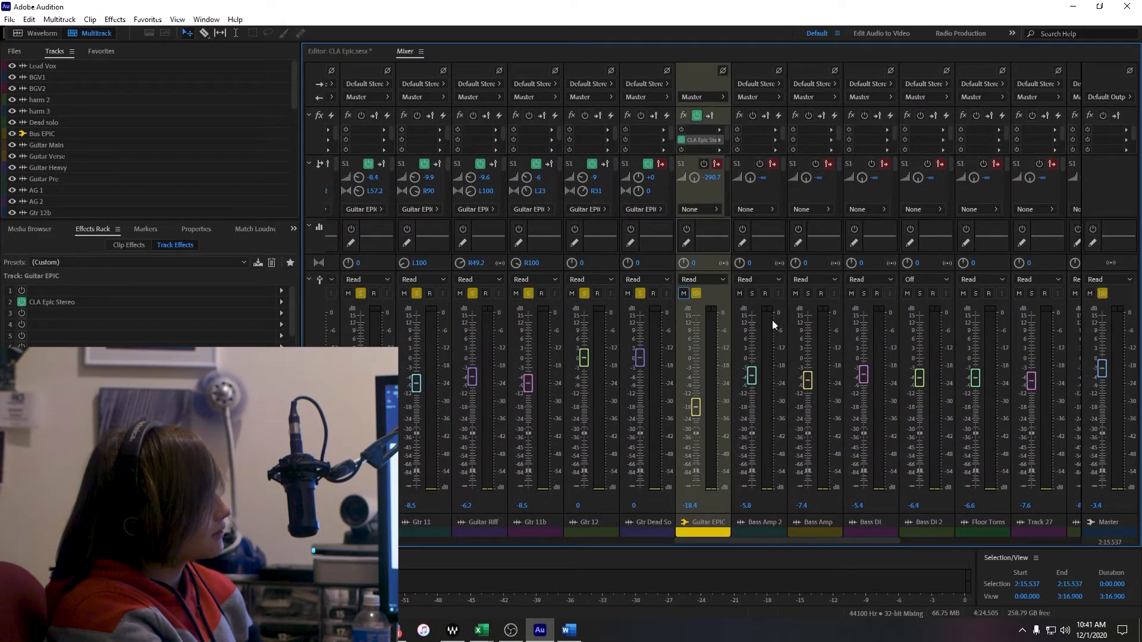
left_click(639, 293)
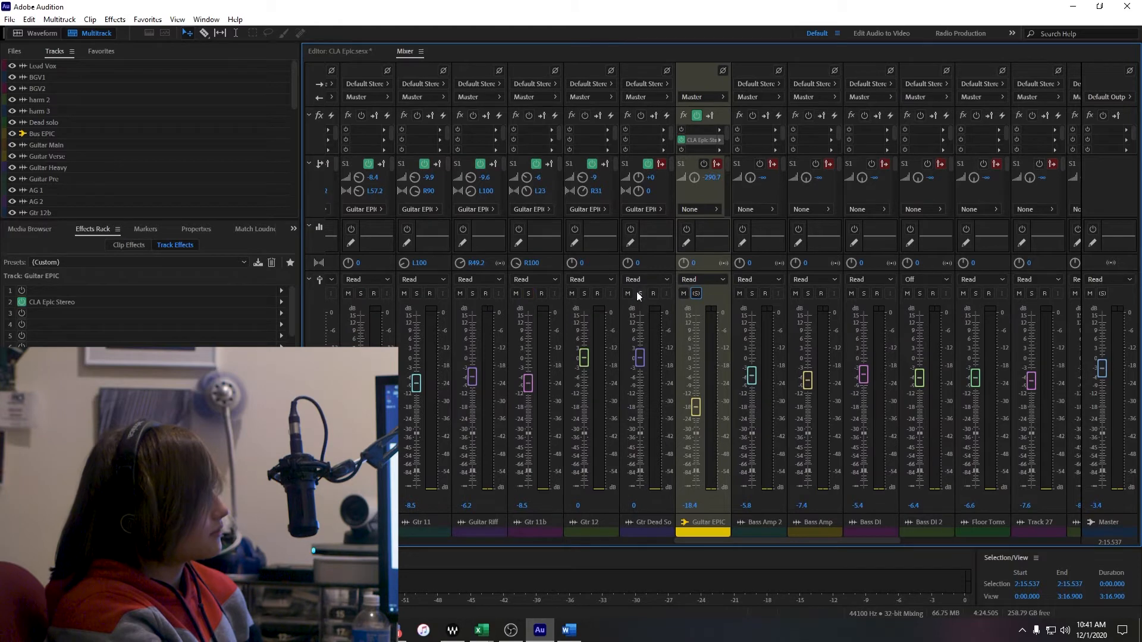
left_click(692, 294)
Play the soloed guitars from 1:46.640 with the Guitar EPIC effects bypassed, and return to the mixer.
left_click_drag(744, 544, 640, 542)
key("space")
key("space")
left_click(340, 51)
scroll(684, 186, "up", 4)
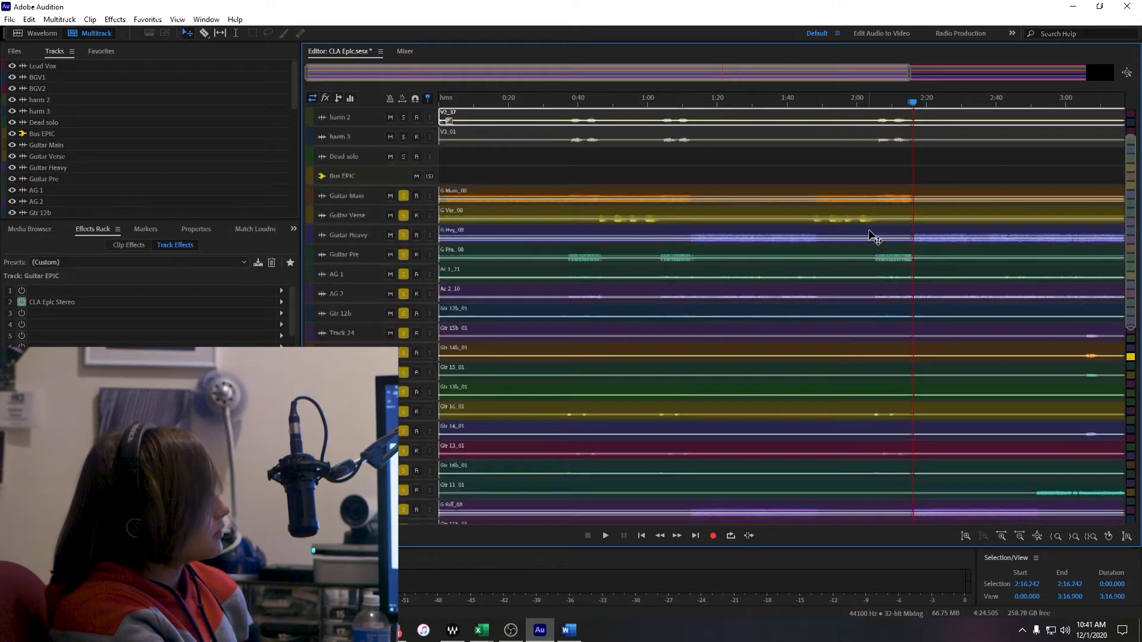
left_click(809, 100)
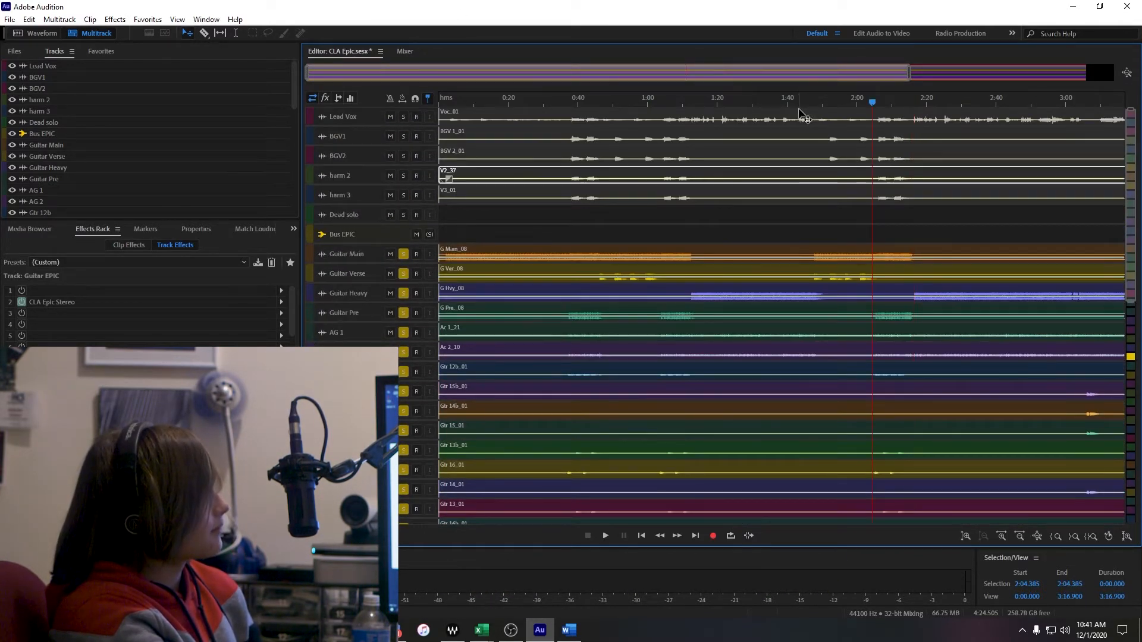
key("space")
left_click(405, 51)
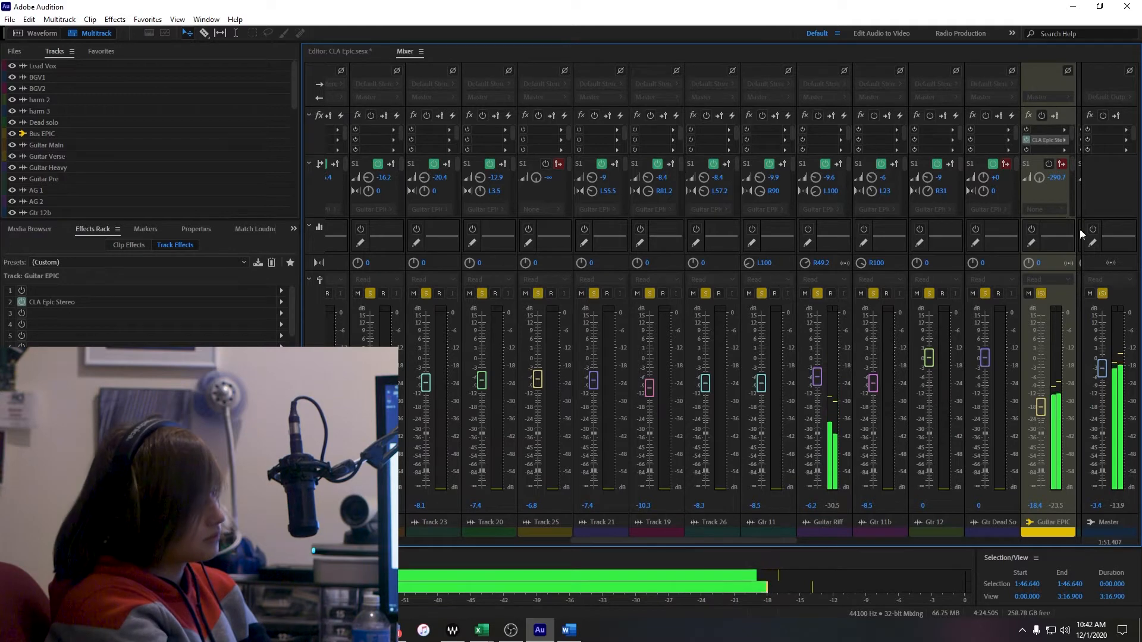
Mute Bus EPIC and turn the Guitar EPIC effects back on while the guitars play.
left_click_drag(616, 542, 444, 541)
left_click(608, 294)
left_click_drag(559, 541, 1054, 518)
left_click_drag(893, 544, 727, 533)
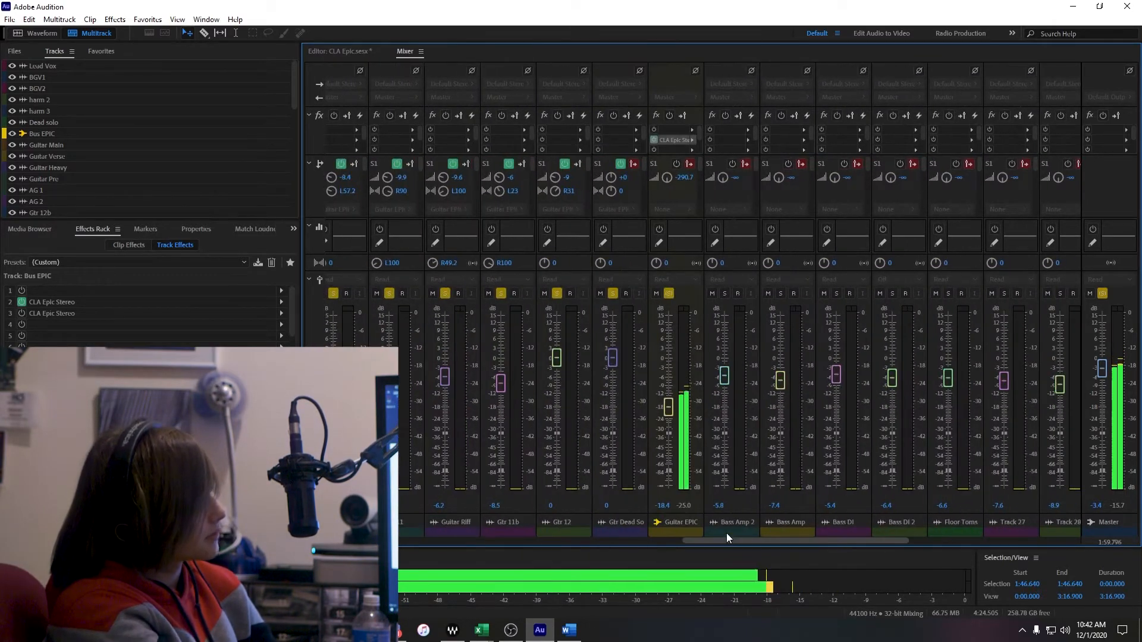
left_click(670, 113)
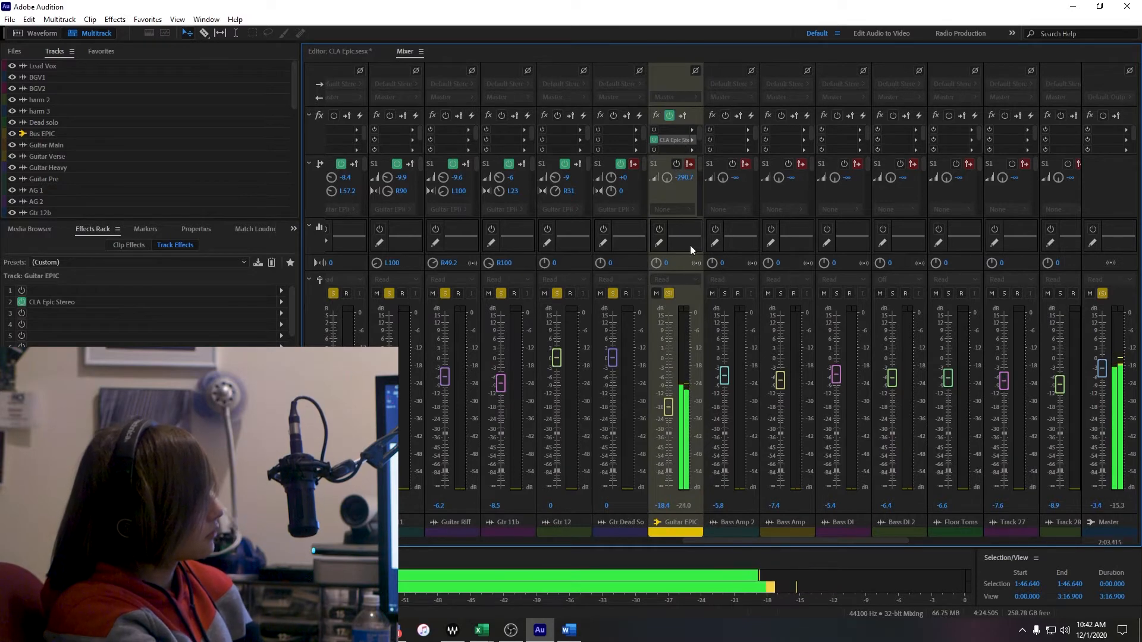
View the CLA Epic settings on Guitar EPIC, and compare the guitars with that bus muted and unmuted.
double_click(675, 141)
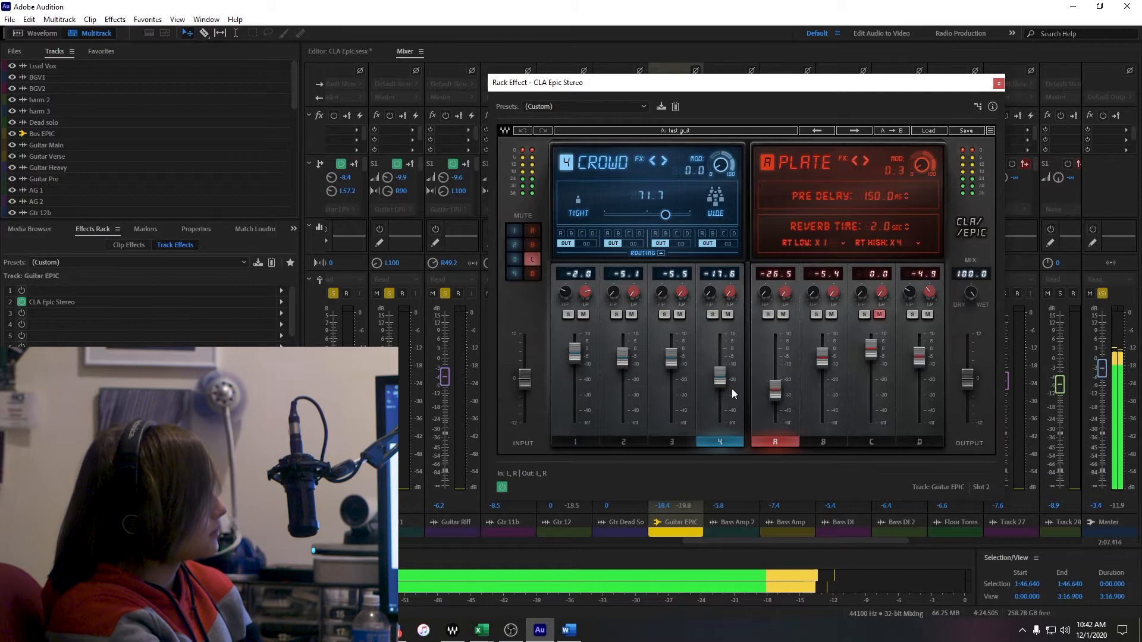
left_click(999, 84)
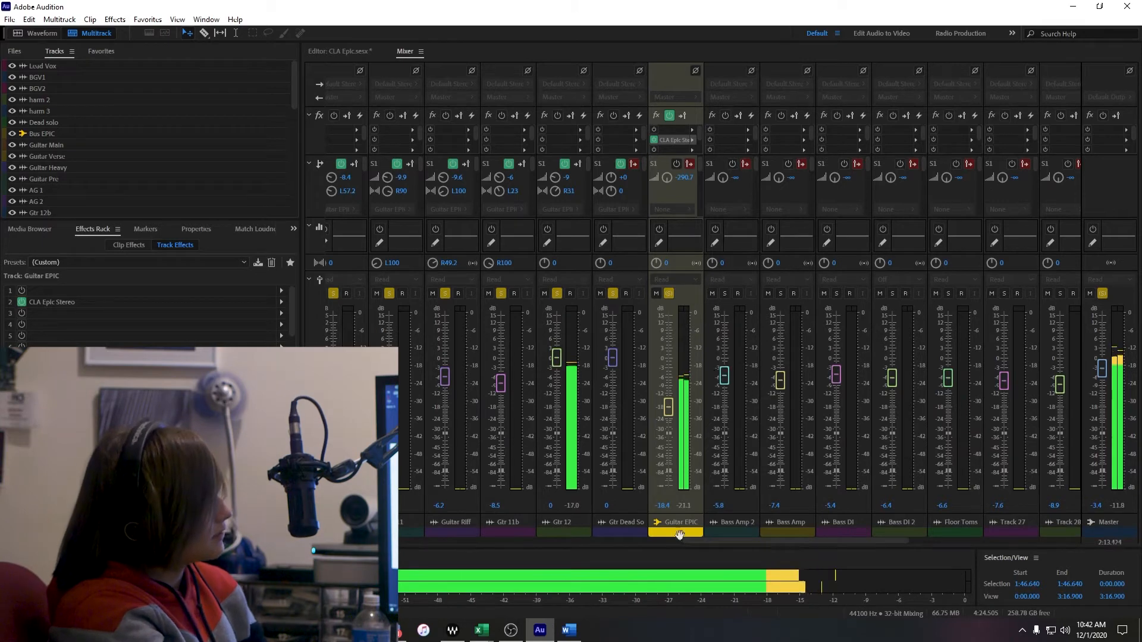
scroll(772, 542, "up", 5)
scroll(666, 542, "up", 3)
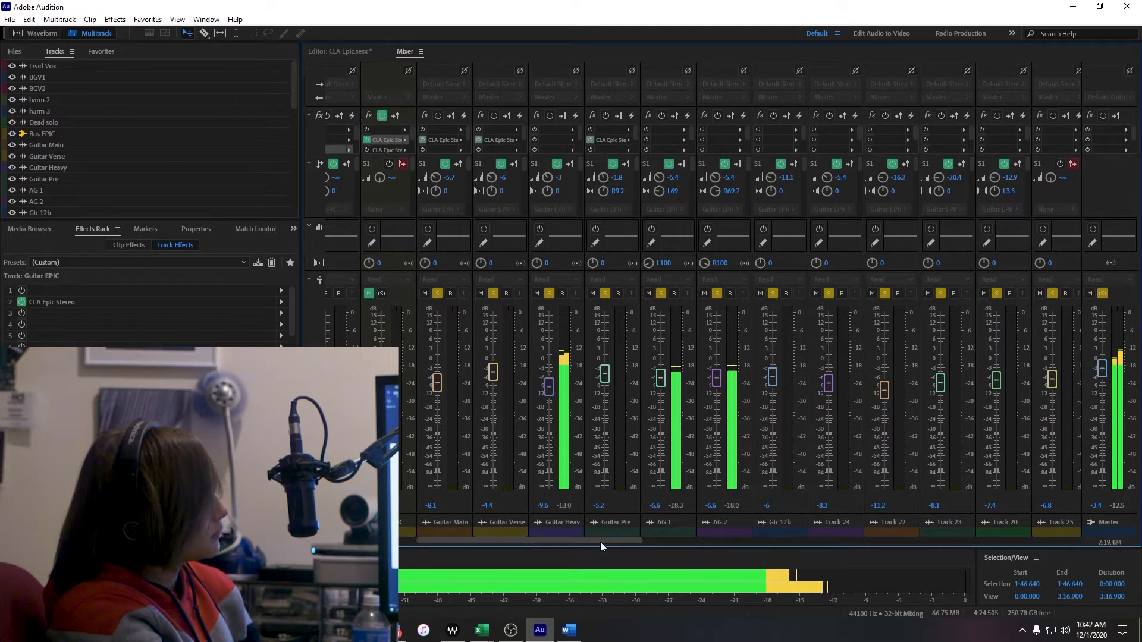
left_click_drag(608, 539, 797, 553)
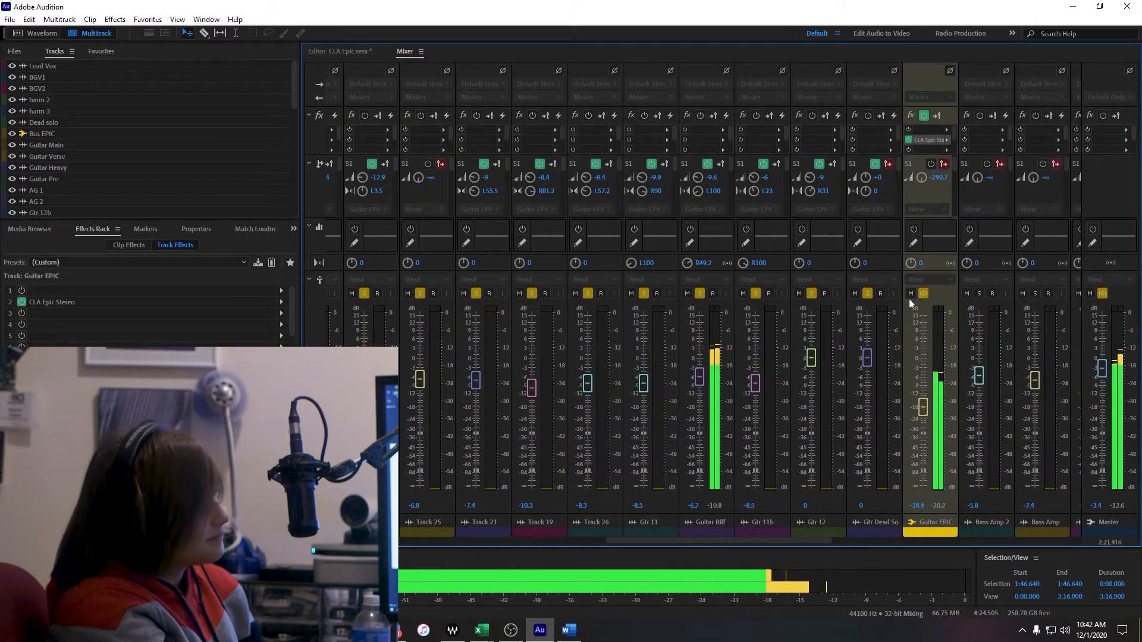
left_click(911, 294)
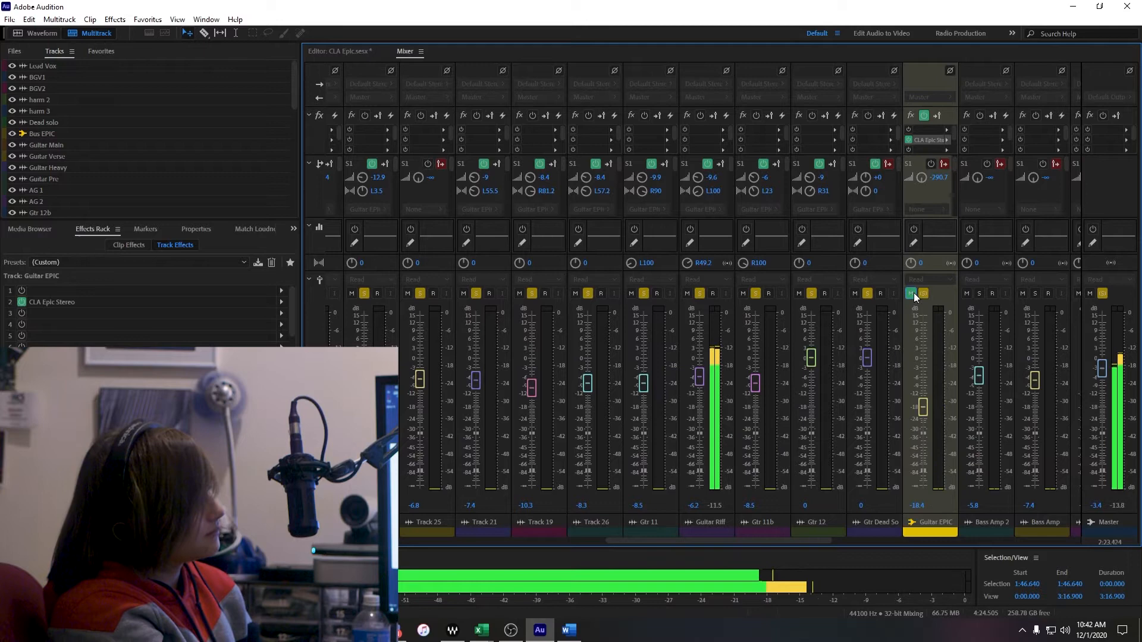
left_click(911, 295)
Raise the Guitar EPIC fader to -11.7 dB and narrow the solo to the guitar dead solo track and its bus.
mouse_move(926, 407)
left_mouse_down()
mouse_move(925, 378)
mouse_move(924, 392)
left_mouse_up()
left_click(868, 294)
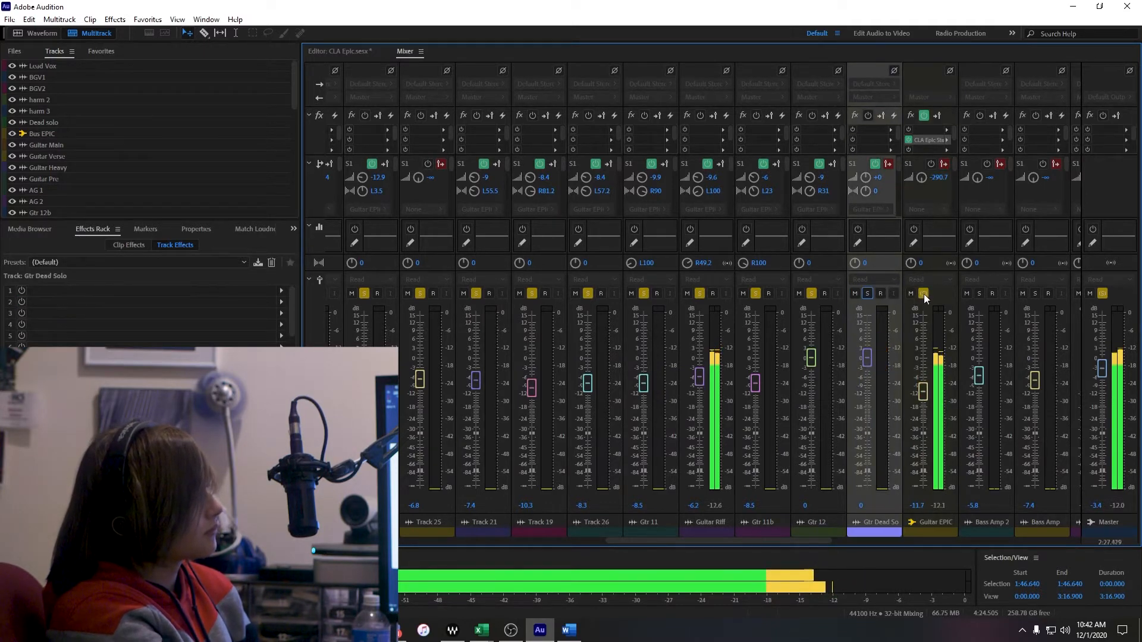
key("space")
left_click(867, 294)
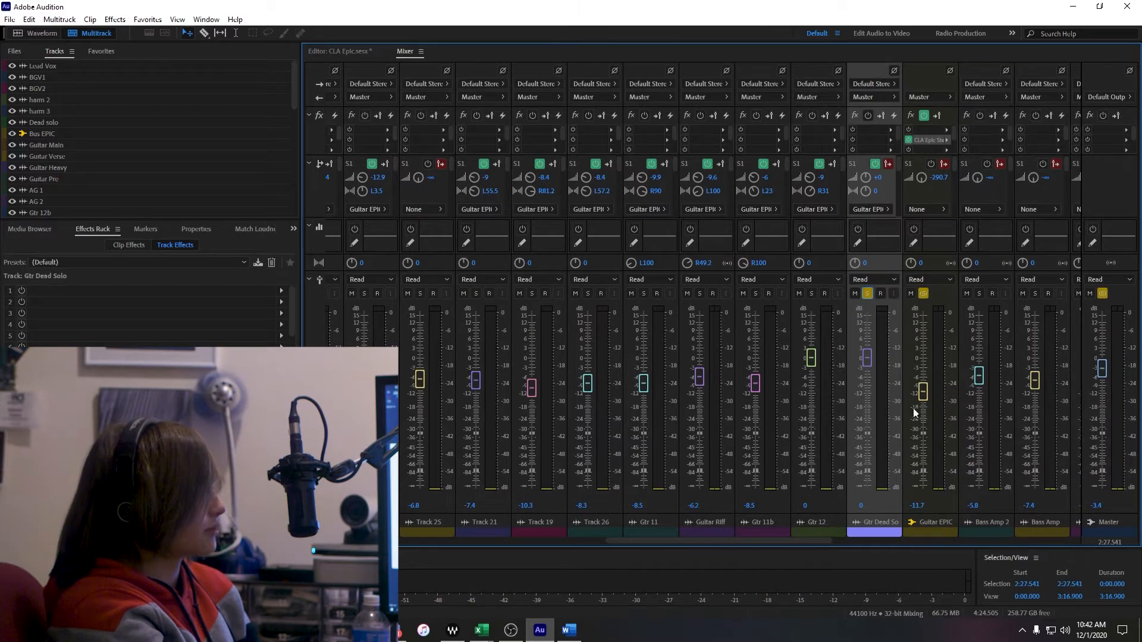
Set the Guitar EPIC fader to -10.5 dB during playback, then stop and clear the remaining solos.
key("space")
left_click_drag(922, 395, 921, 392)
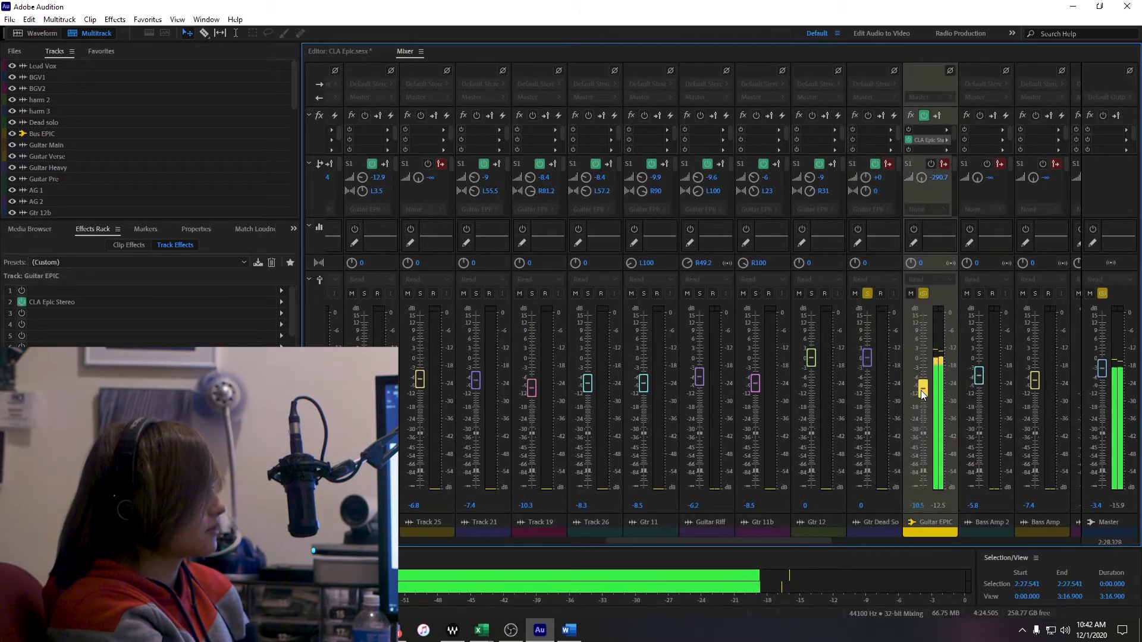
key("space")
left_click(923, 293)
left_click(868, 293)
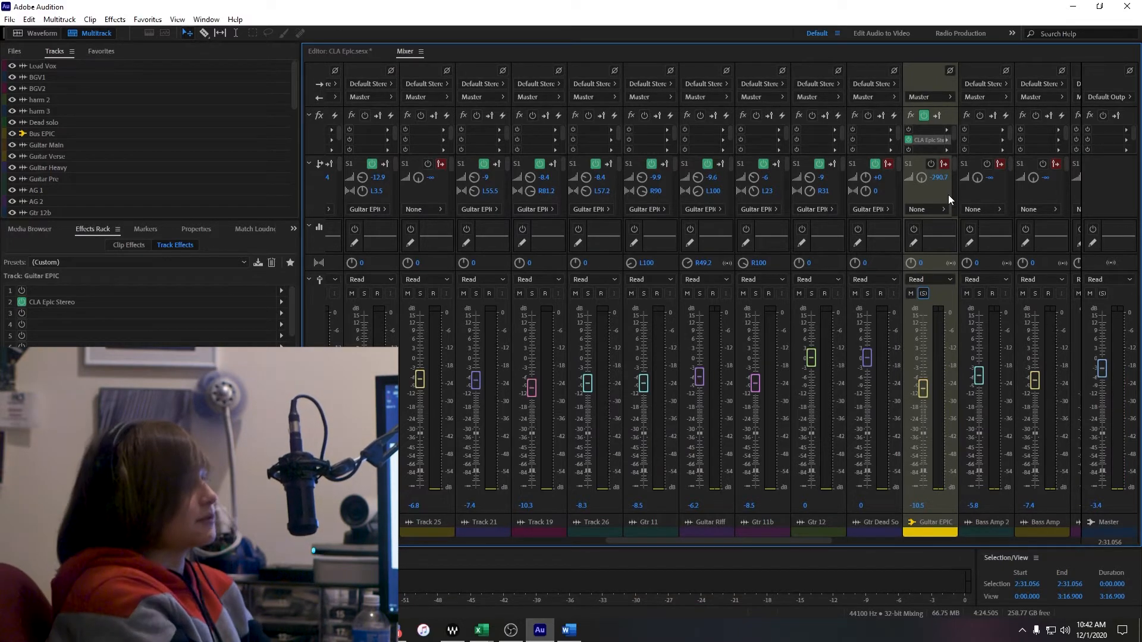
Browse the CLA Epic presets on Guitar EPIC and load the Mitch Allan artist preset VOCAL DELAYS FOR DAYS -SEND.
double_click(917, 141)
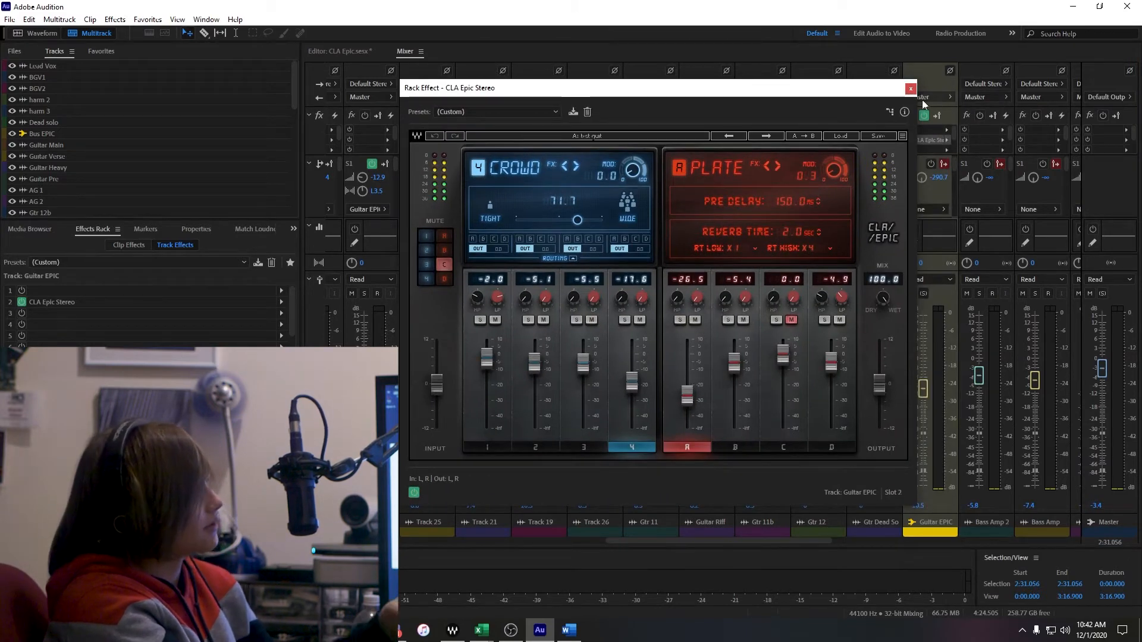
left_click(909, 88)
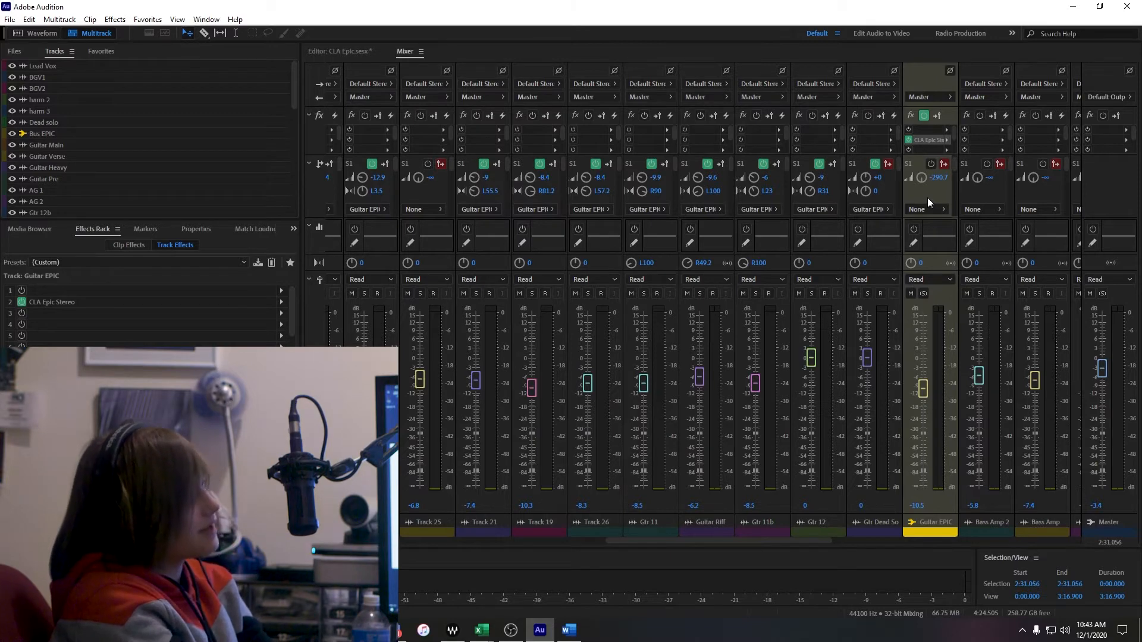
double_click(932, 141)
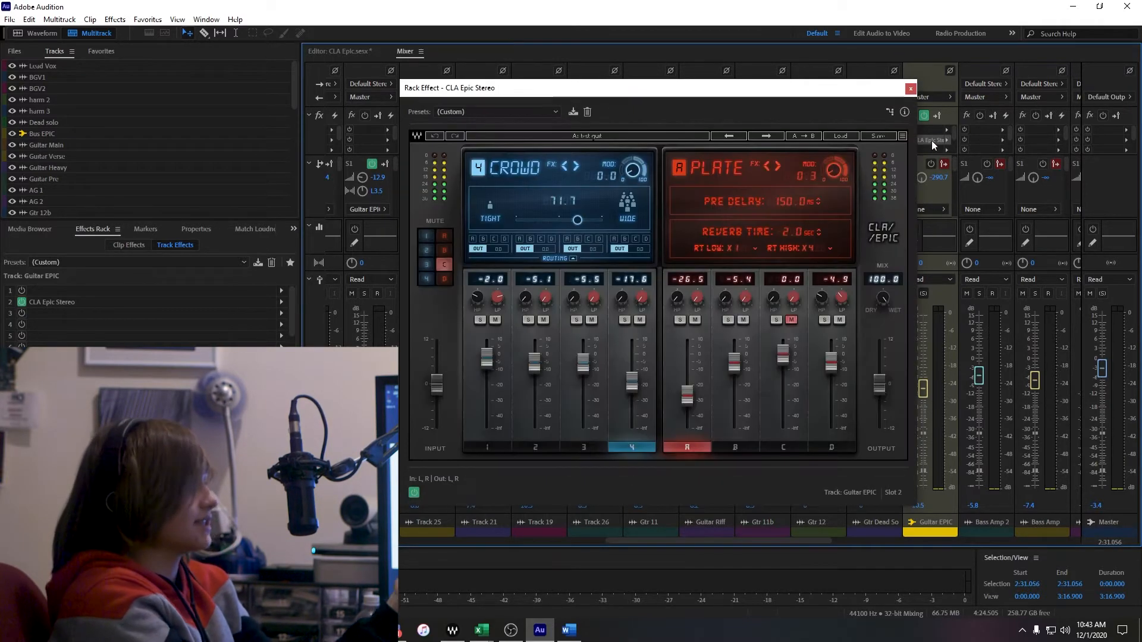
left_click(841, 135)
mouse_move(887, 218)
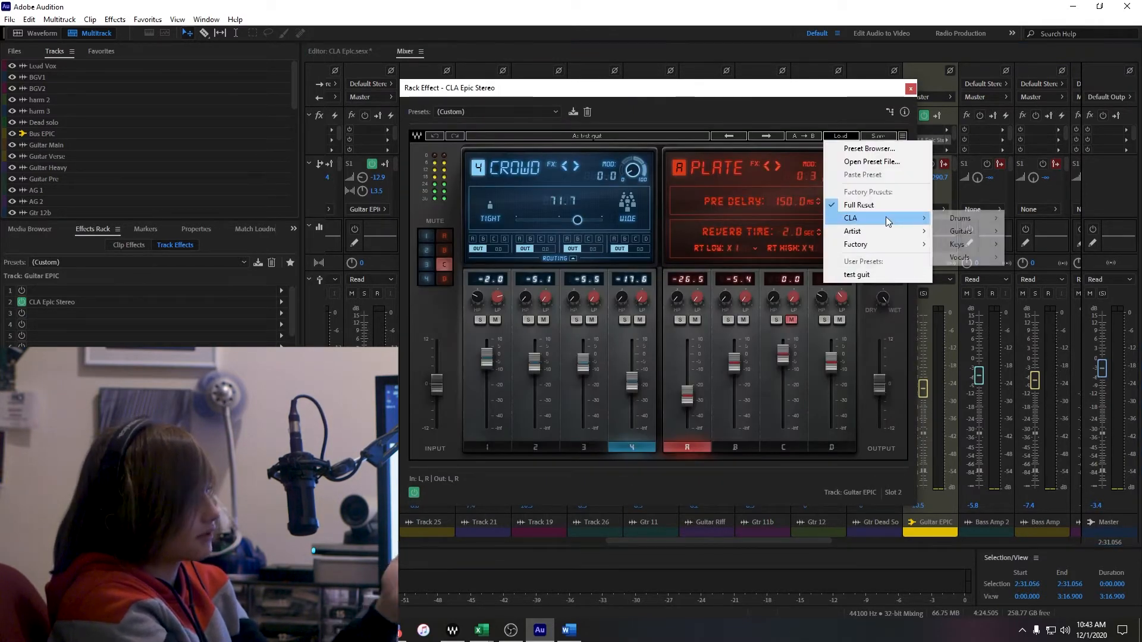
mouse_move(990, 261)
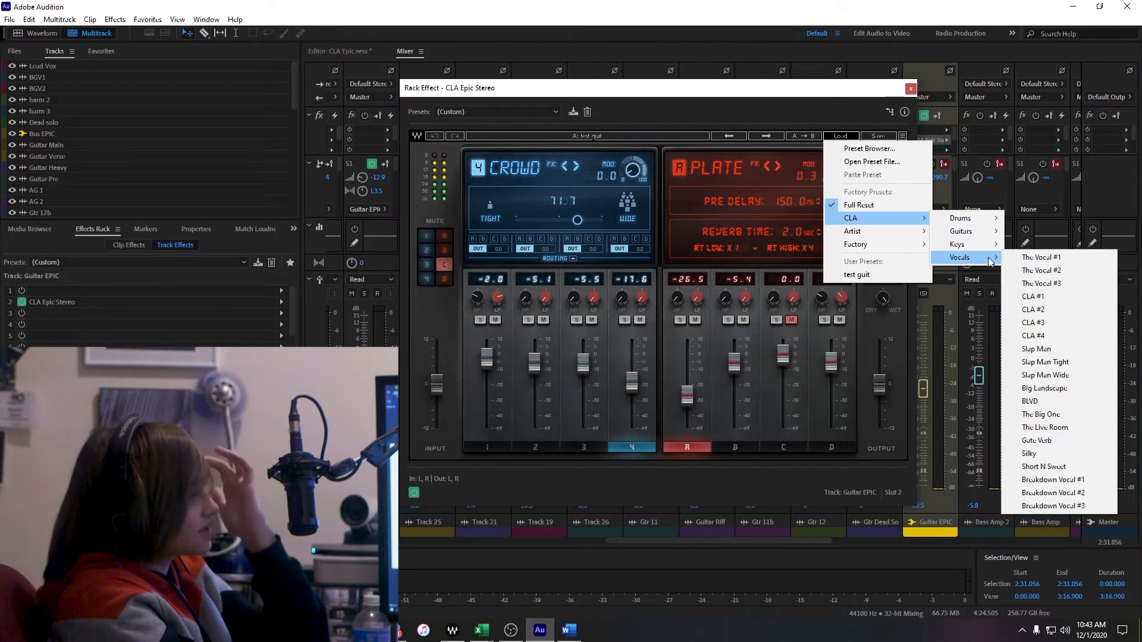
mouse_move(990, 236)
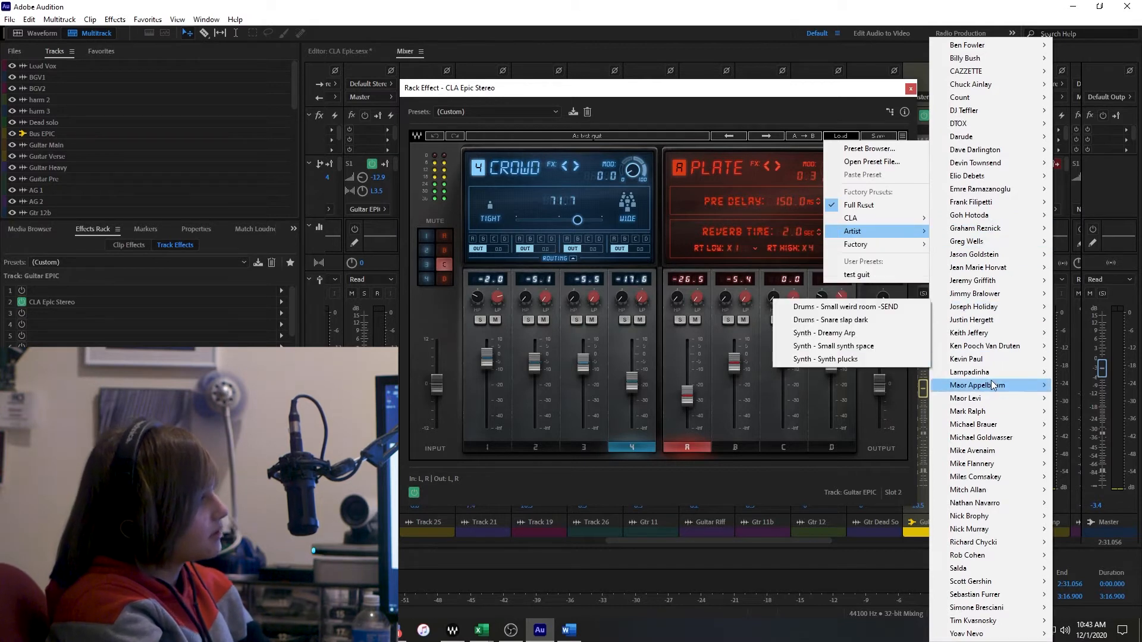
mouse_move(991, 382)
mouse_move(1016, 396)
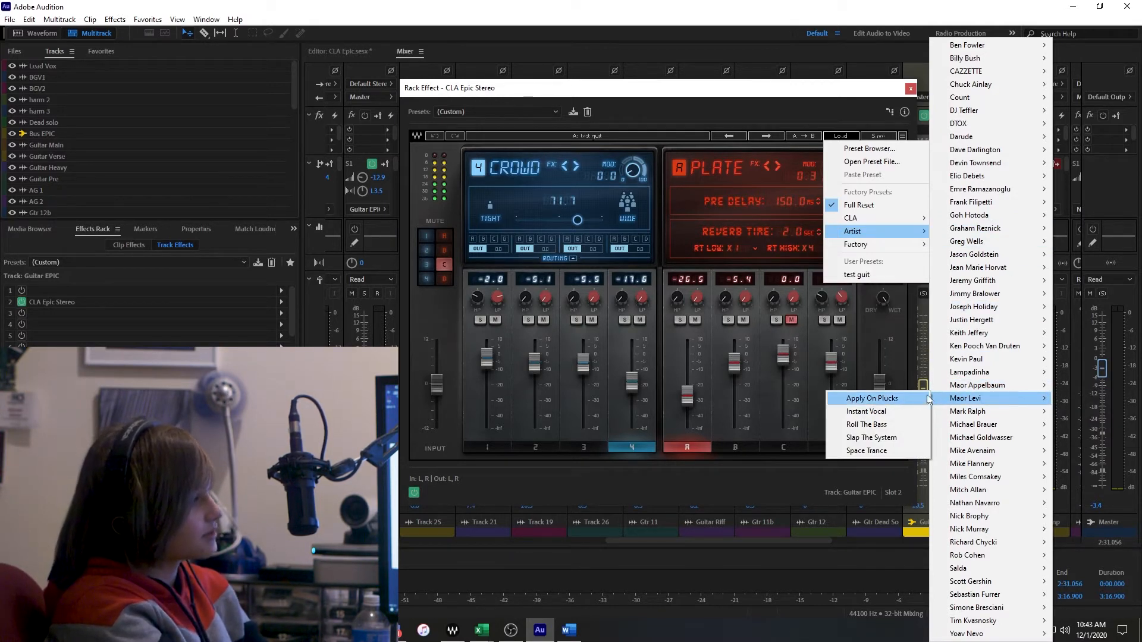
mouse_move(995, 441)
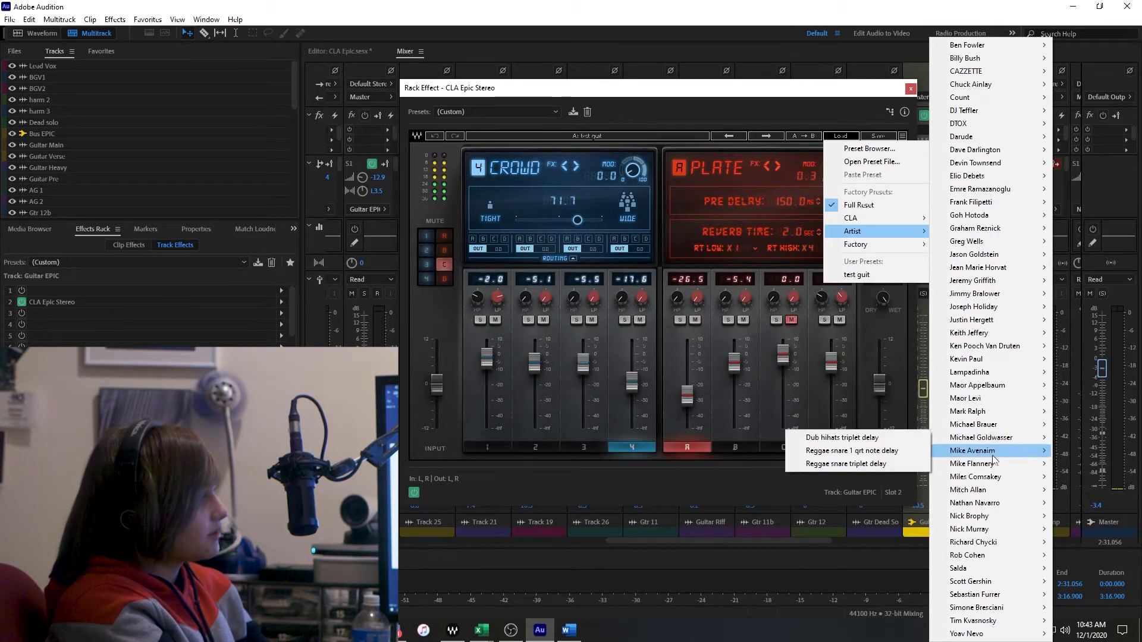
mouse_move(1004, 563)
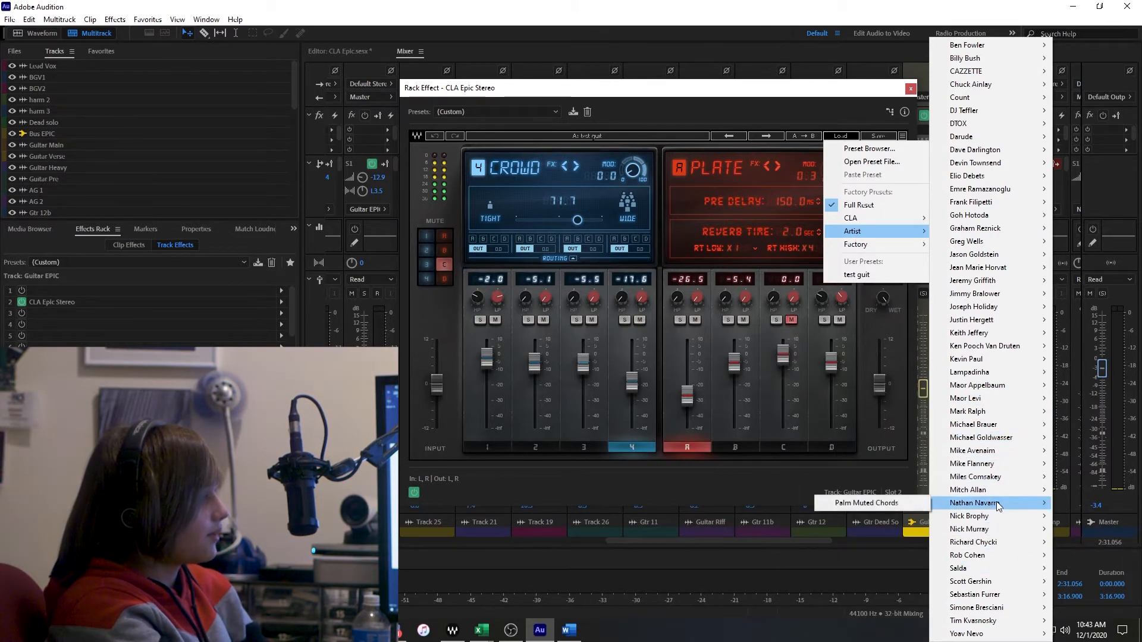
mouse_move(998, 494)
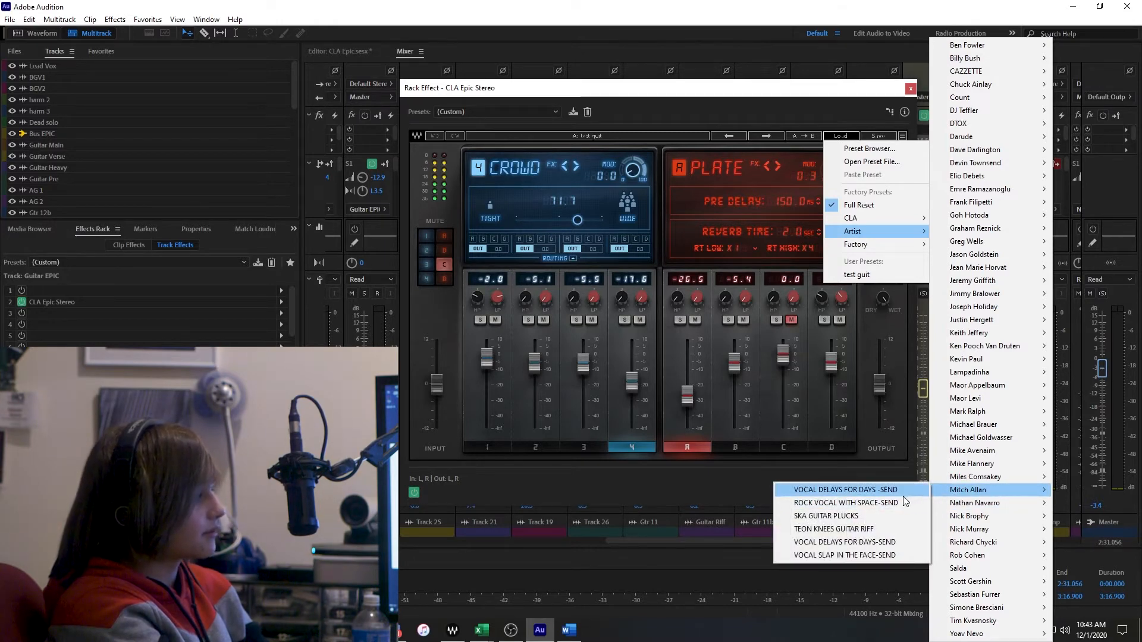
left_click(901, 492)
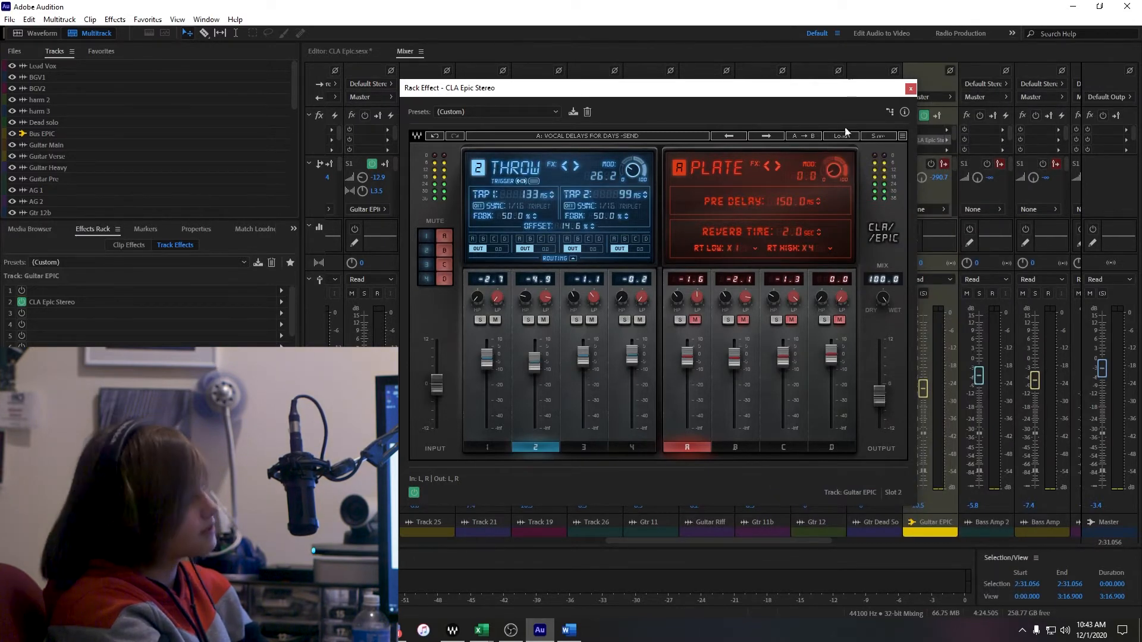
Move the plugin window clear of the Guitar EPIC strip, play with that bus soloed, and switch off its effects.
left_click_drag(856, 98, 699, 77)
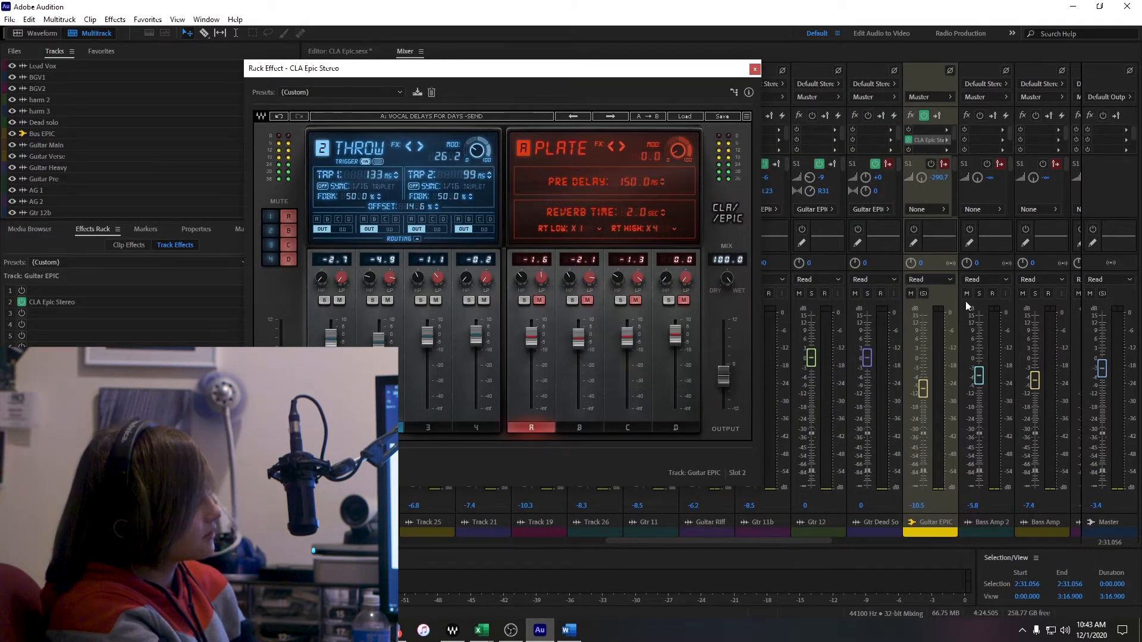
left_click(924, 294)
key("space")
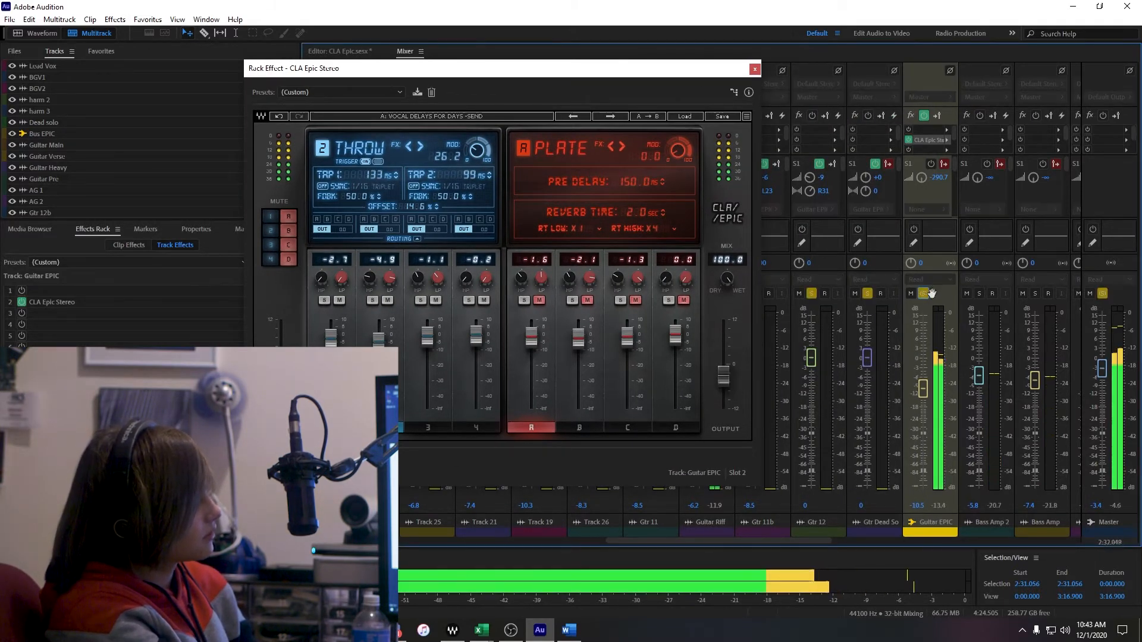
left_click(925, 116)
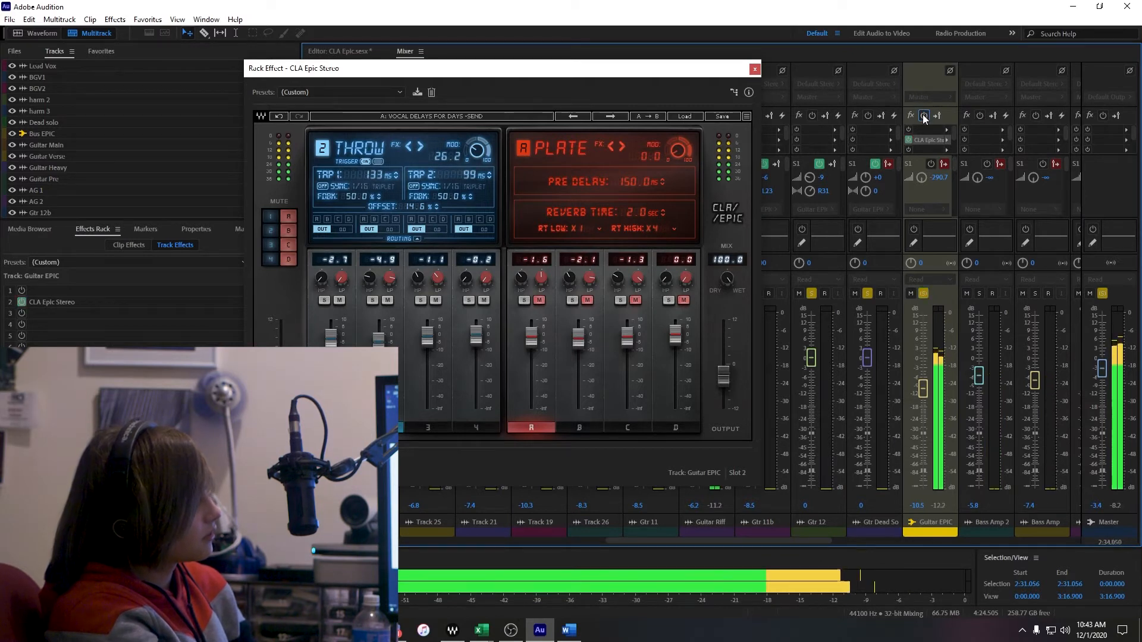
Lower the Guitar EPIC fader to -21 dB, turn its effects back on, and raise the fader to -11.9 dB.
left_click_drag(924, 389, 924, 413)
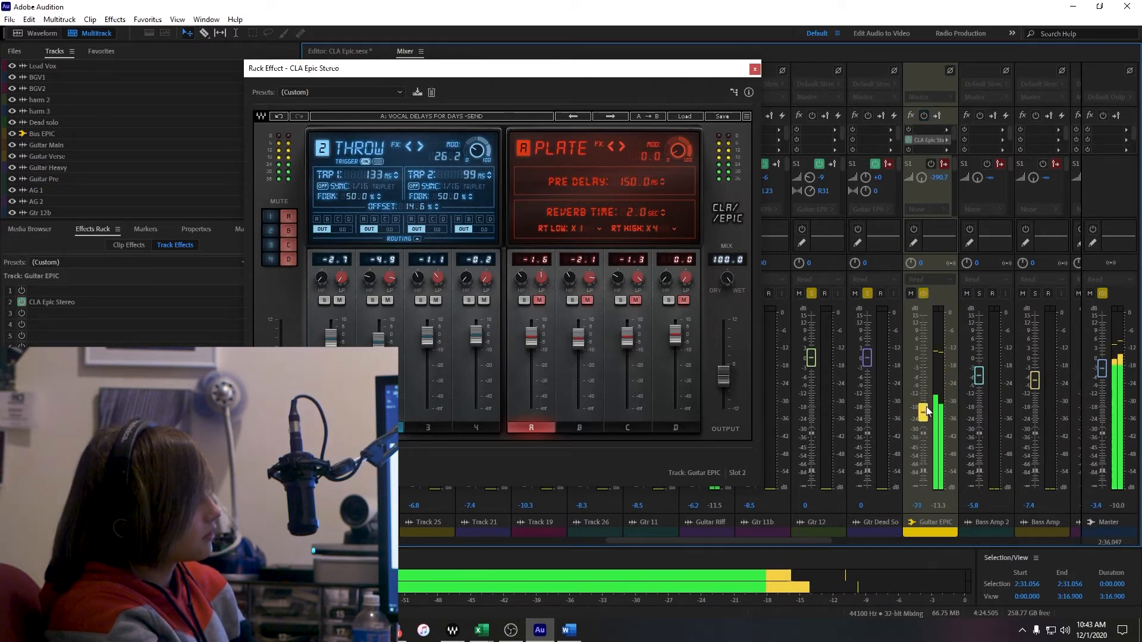
left_click(924, 117)
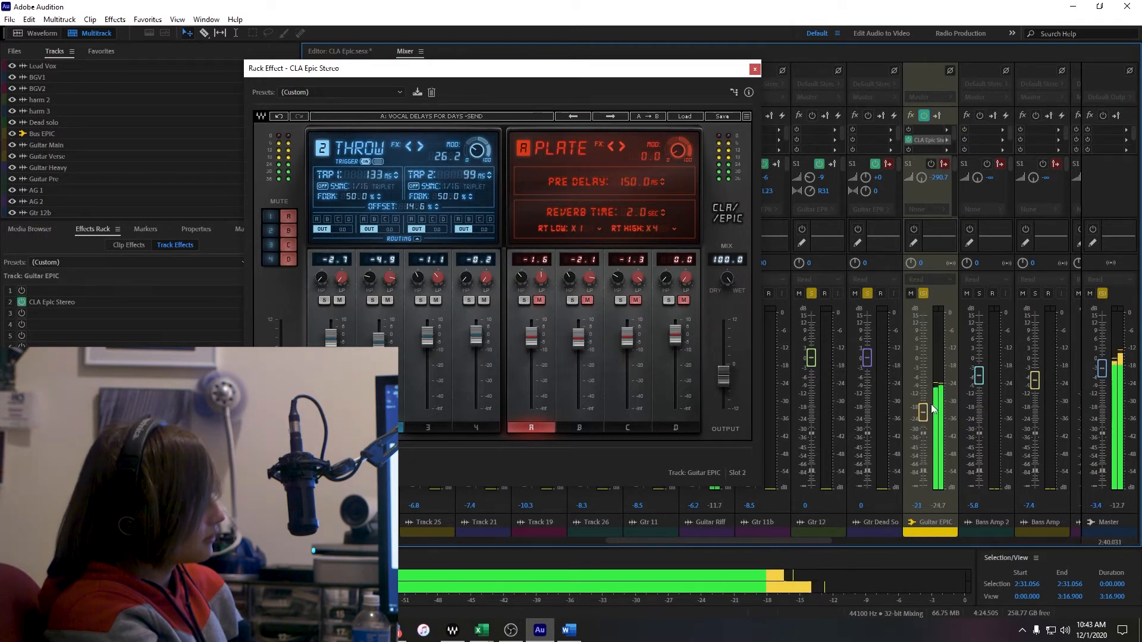
left_click_drag(928, 393, 929, 388)
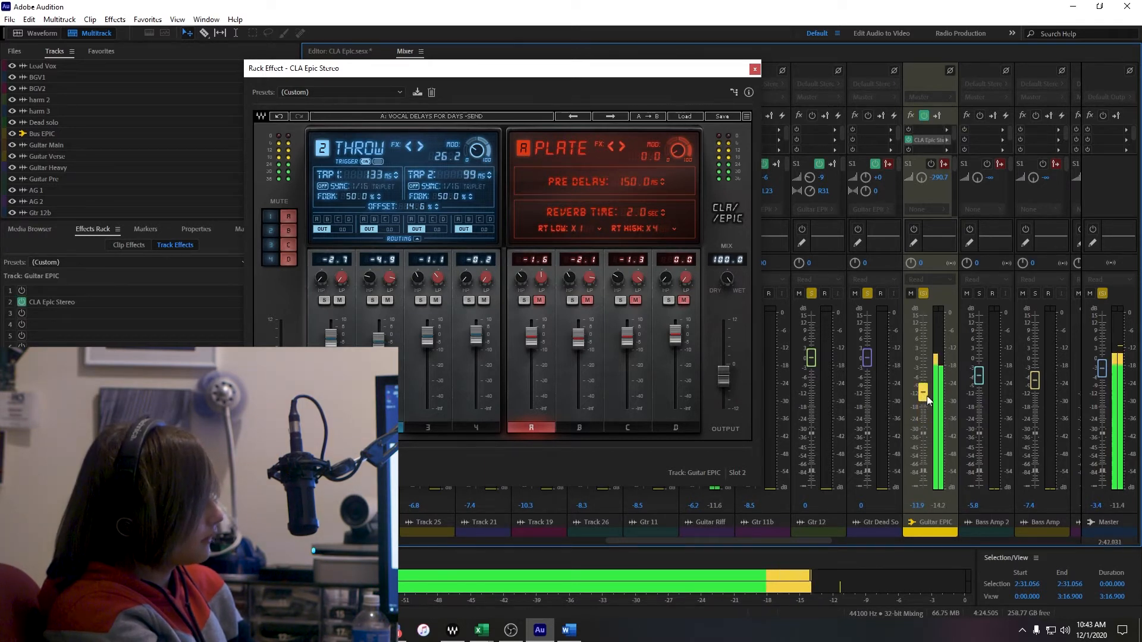
left_click_drag(729, 377, 736, 376)
Compare the guitars with the Guitar EPIC effects off and on, close the CLA Epic window, and stop playback.
left_click(924, 116)
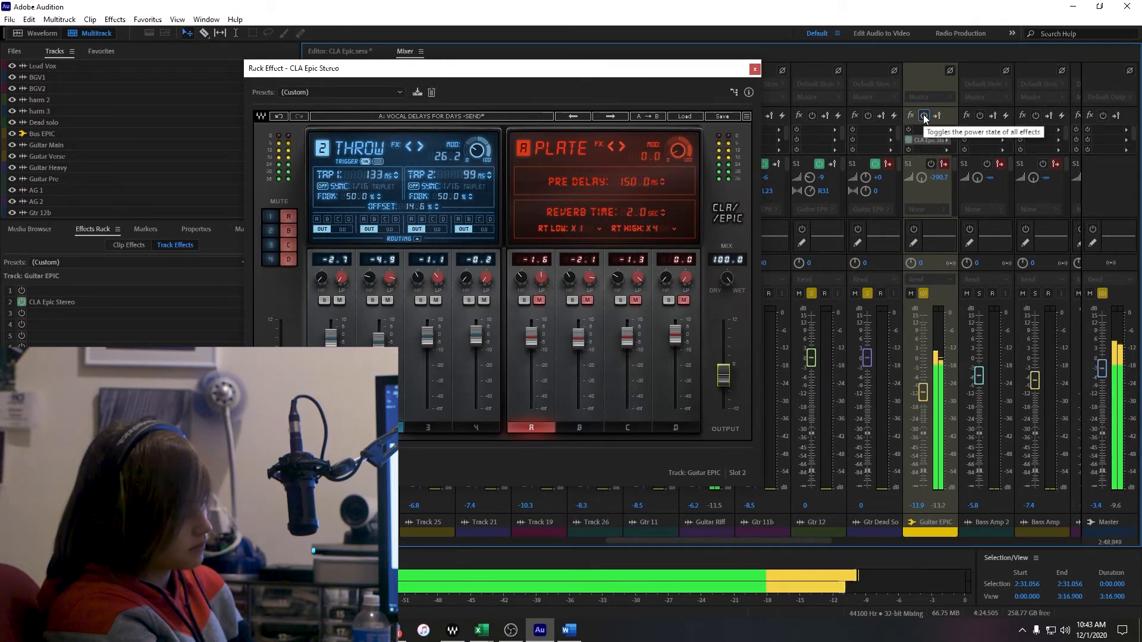
left_click(924, 116)
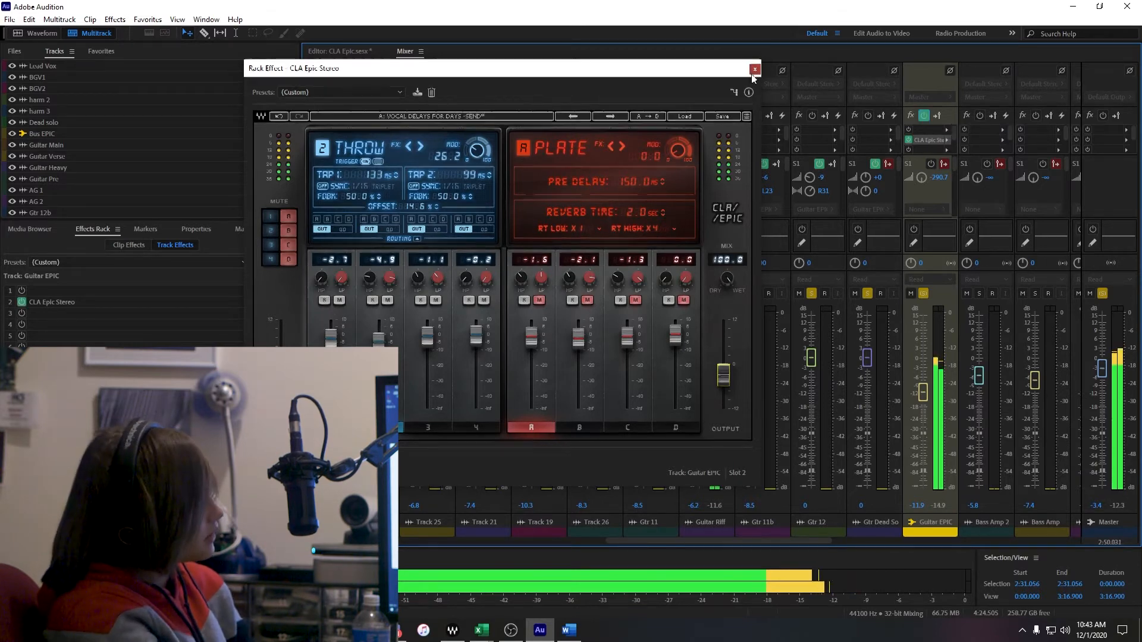
left_click(755, 70)
key("space")
left_click_drag(747, 540, 781, 555)
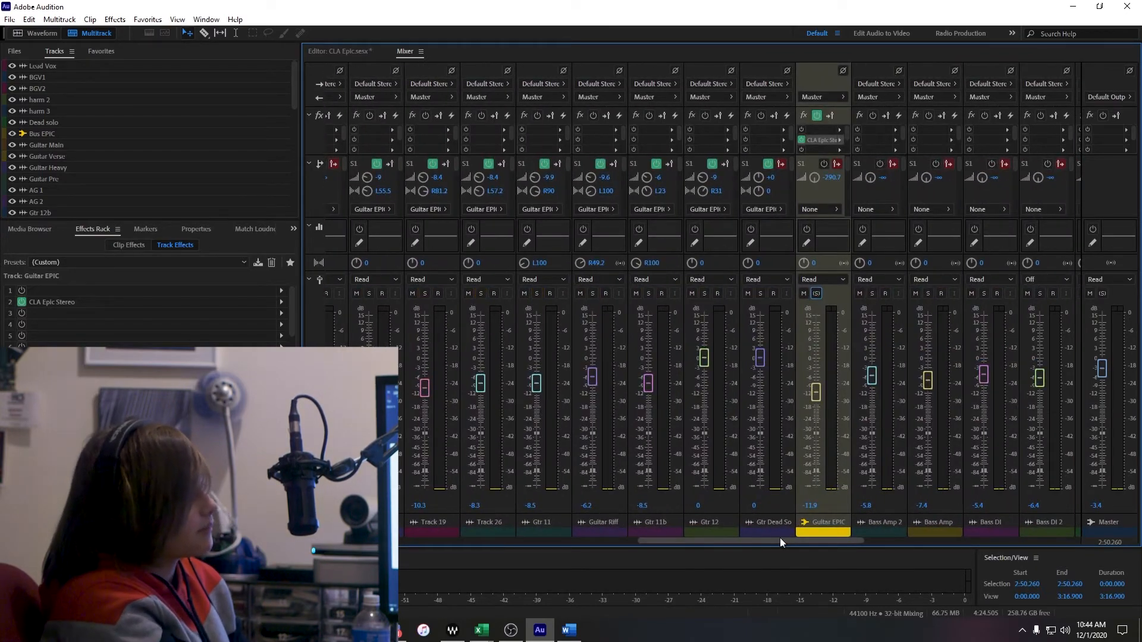
left_click_drag(782, 538, 848, 540)
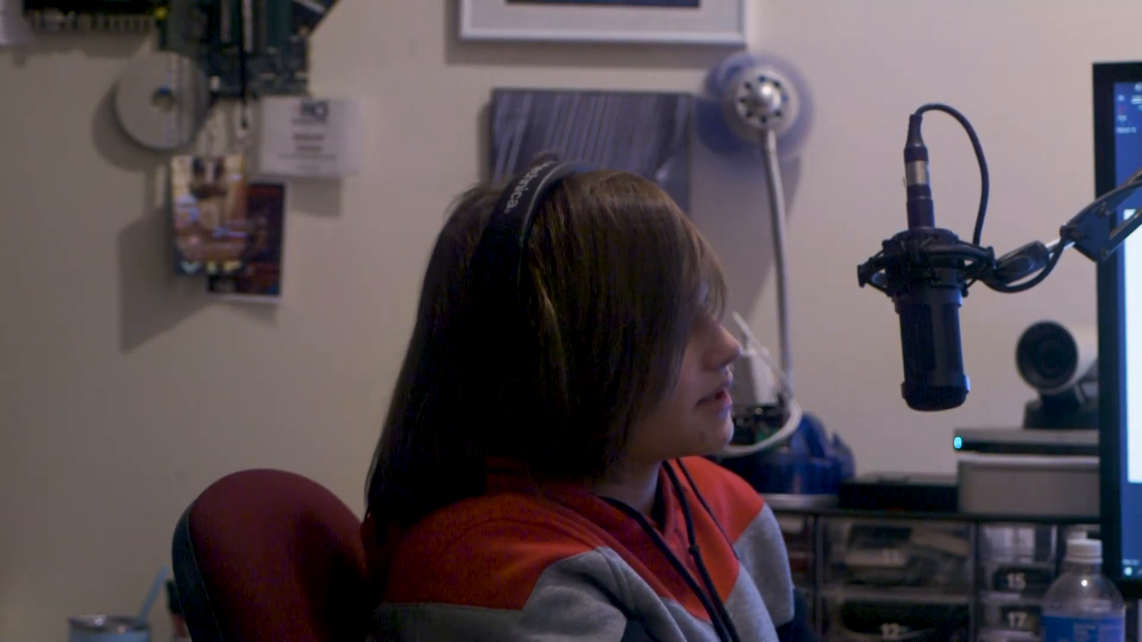